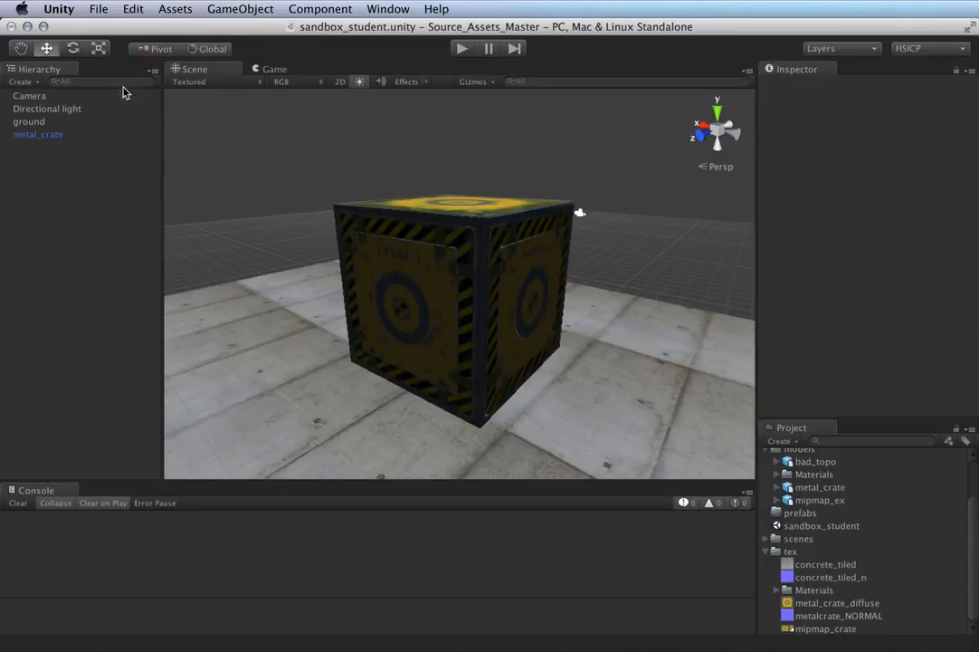
Step: Check which Rendering Path options the Camera offers, leaving its setting as it is
click(64, 96)
scroll(942, 339, down, 3)
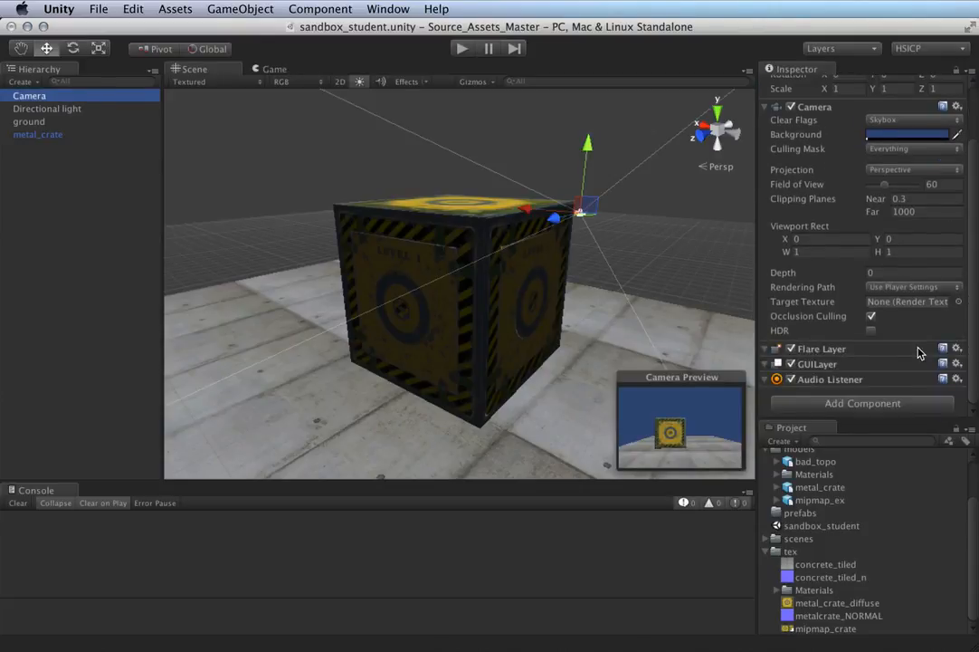
click(902, 287)
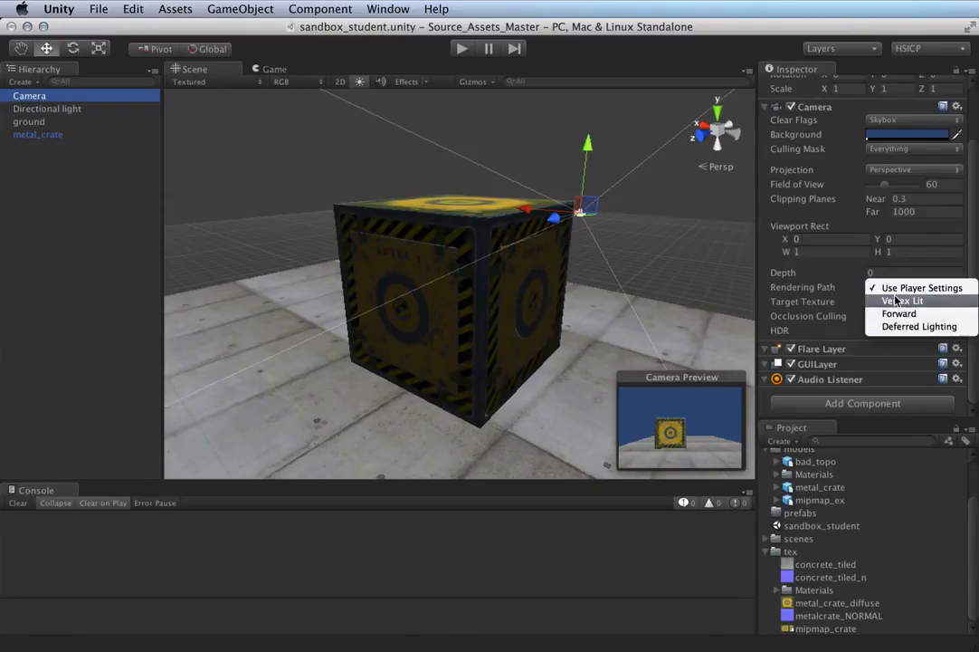
click(805, 274)
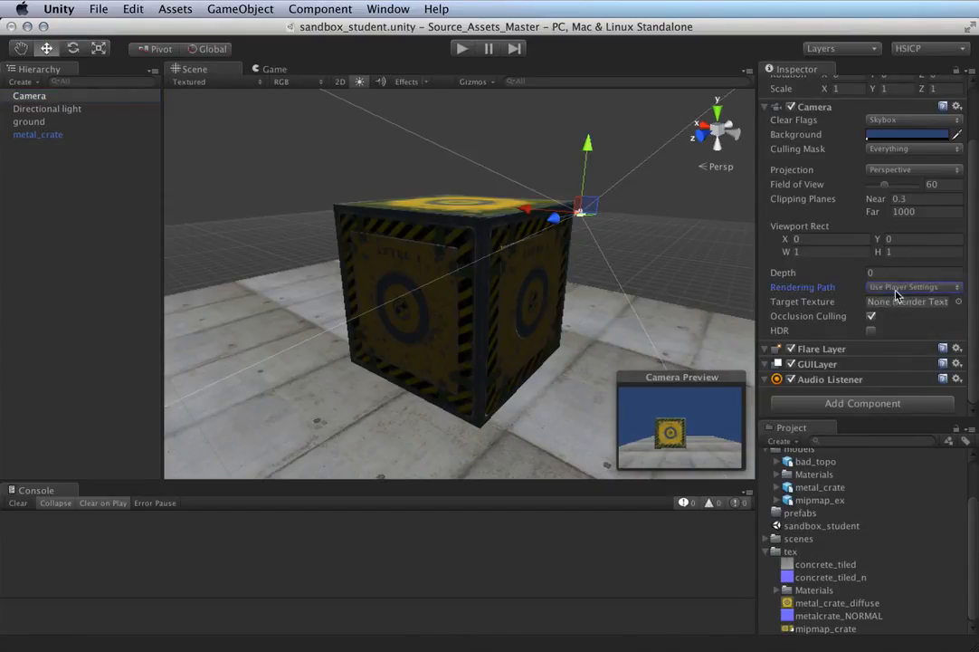
Step: Set the project's Rendering Path to Vertex Lit in the Player's Other Settings for PC, Mac & Linux Standalone
click(134, 9)
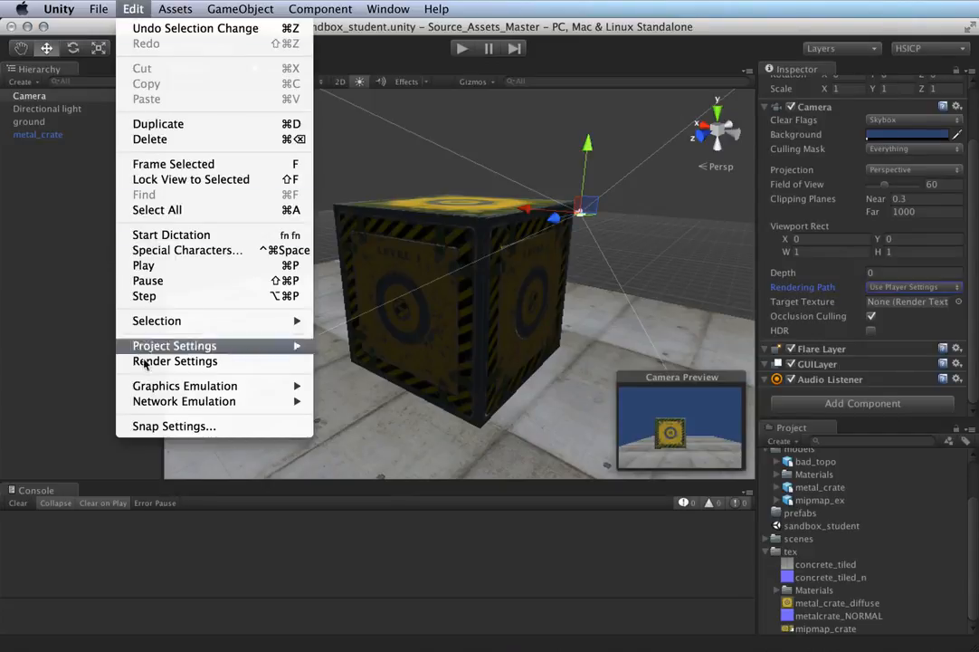
mouse_move(152, 353)
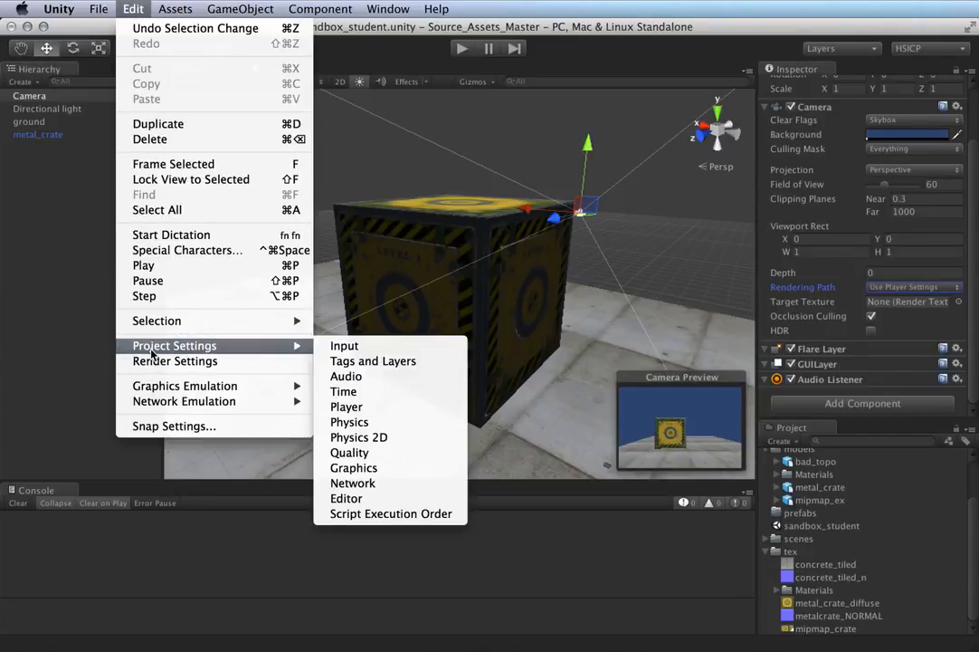
click(387, 414)
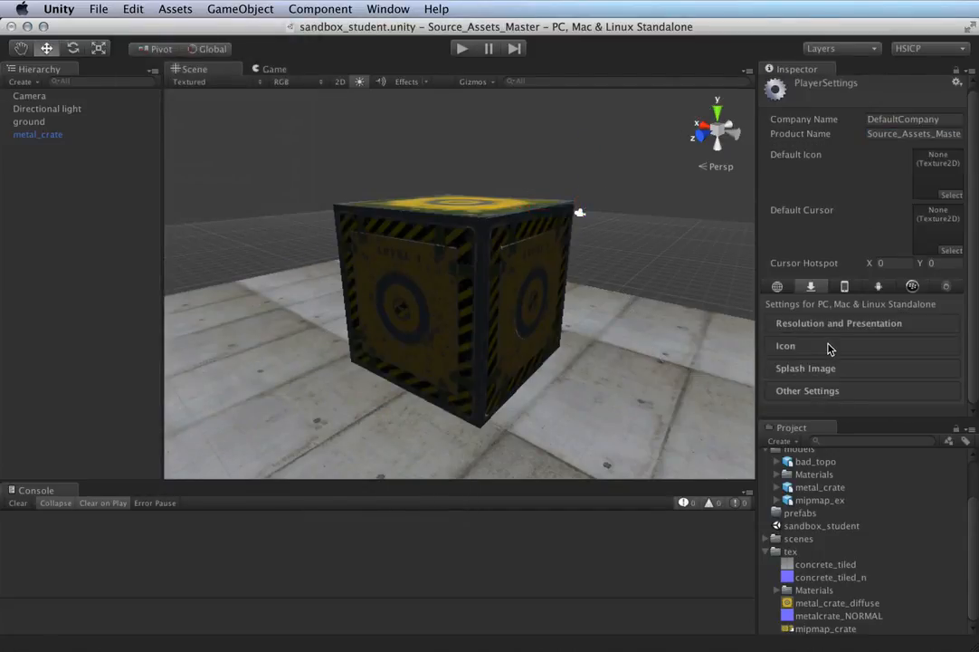
click(808, 391)
scroll(808, 391, down, 5)
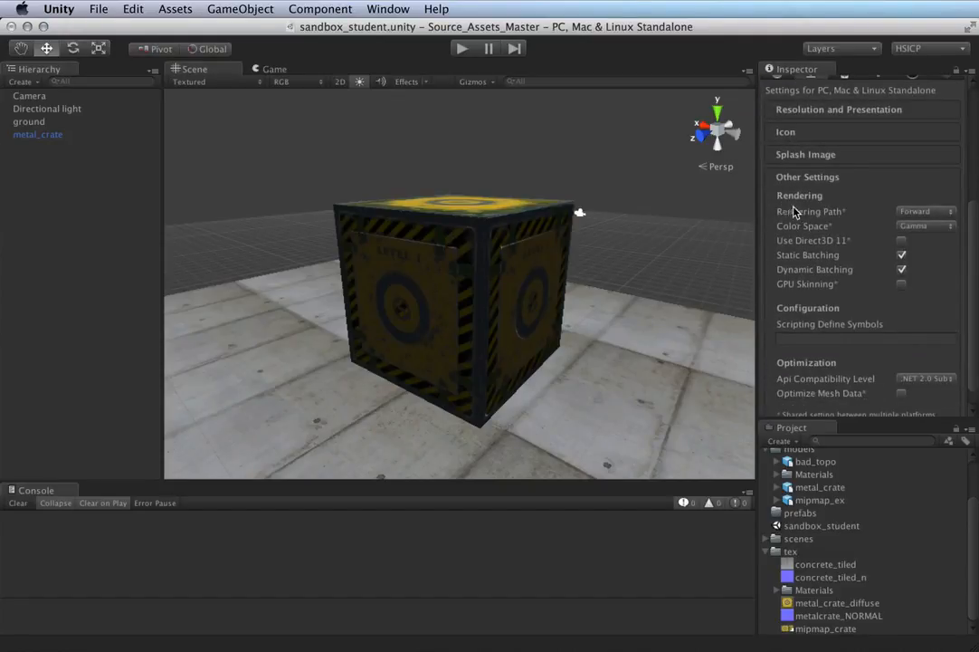
click(912, 212)
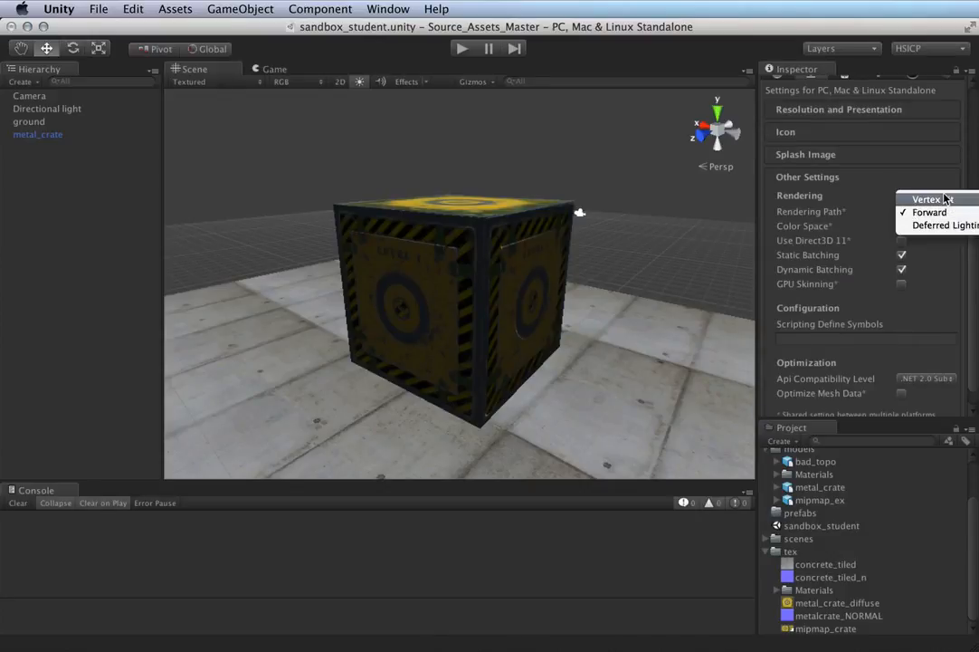
click(944, 199)
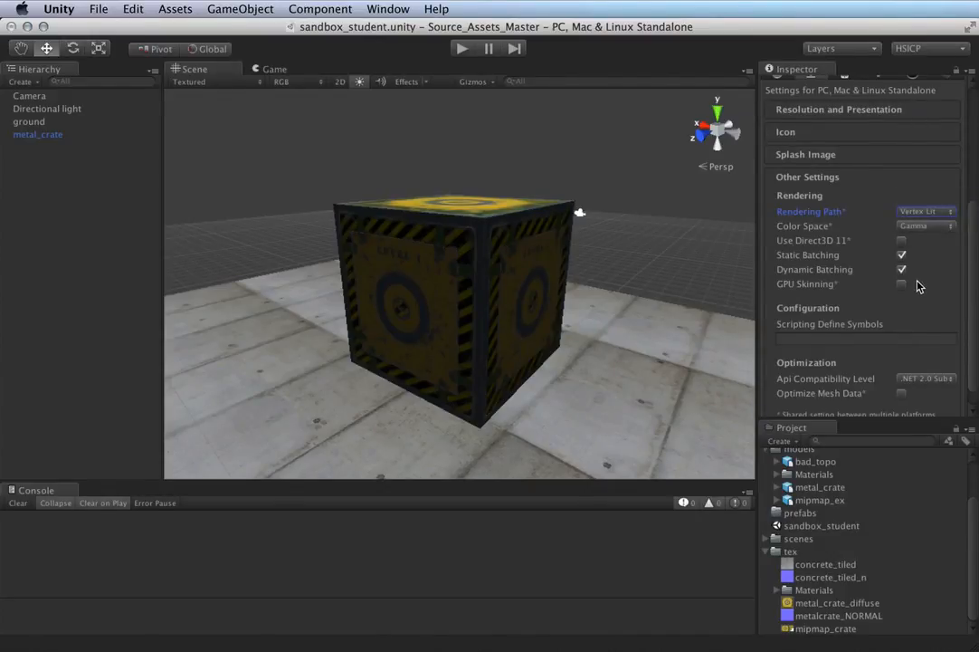
scroll(918, 286, down, 1)
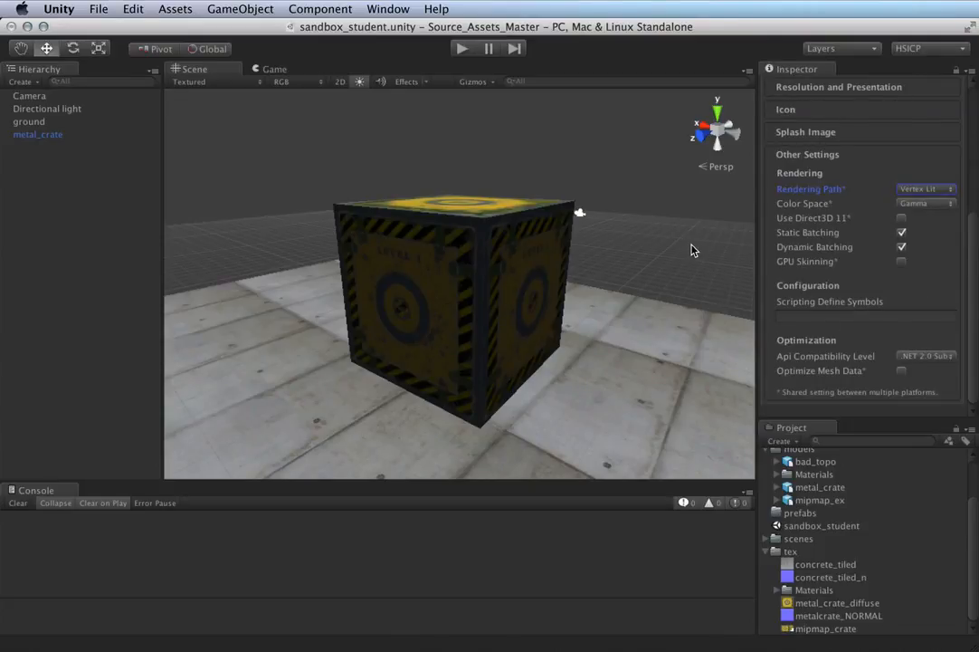
Step: Set the directional light's Shadow Type to Hard Shadows
alt+drag(685, 243, 501, 256)
scroll(501, 258, down, 3)
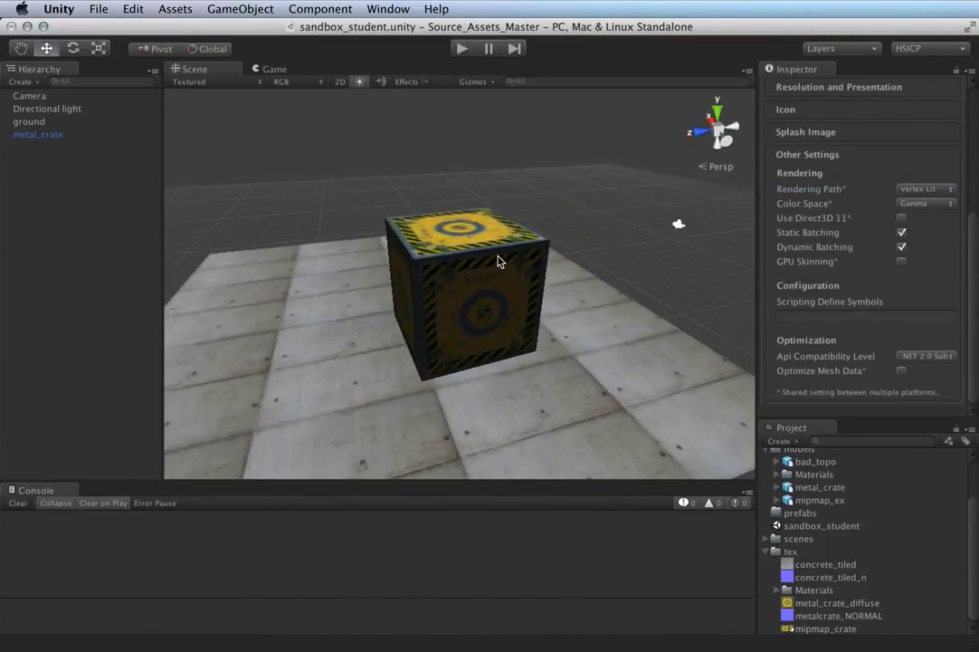
click(41, 107)
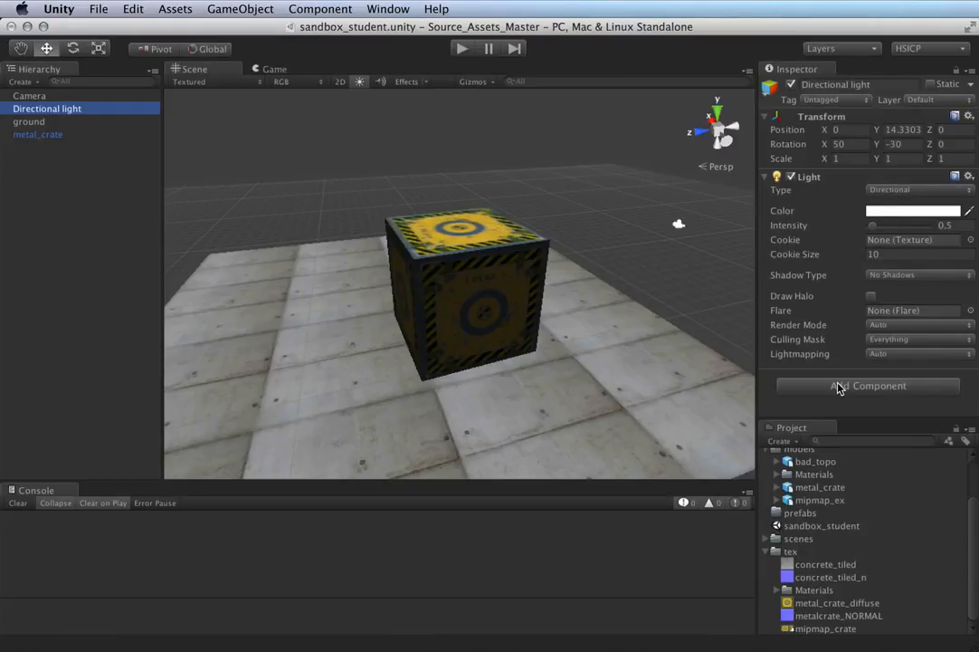
click(892, 274)
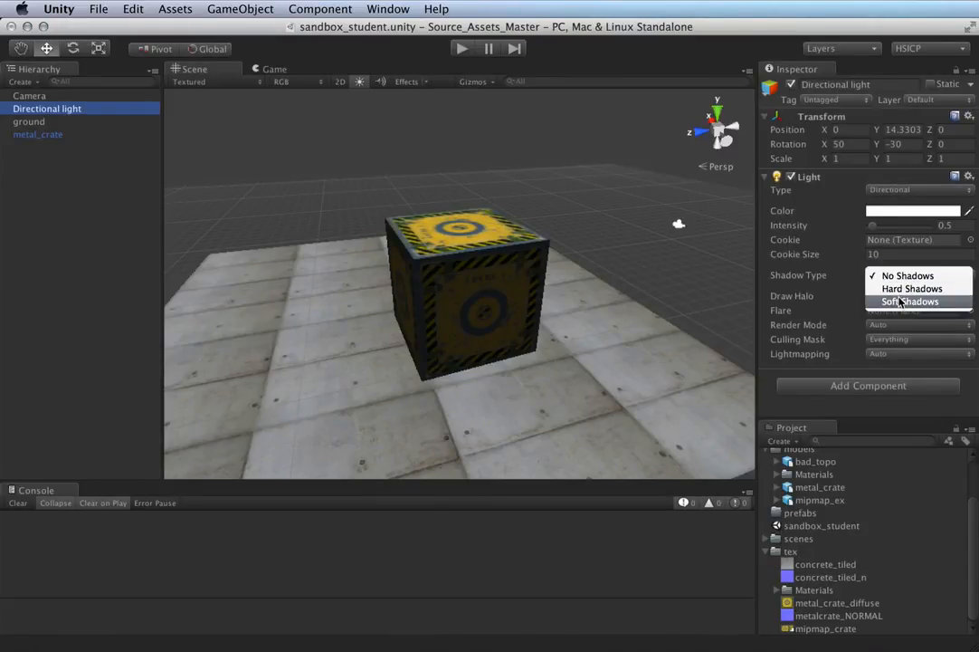
click(899, 301)
click(896, 275)
click(896, 264)
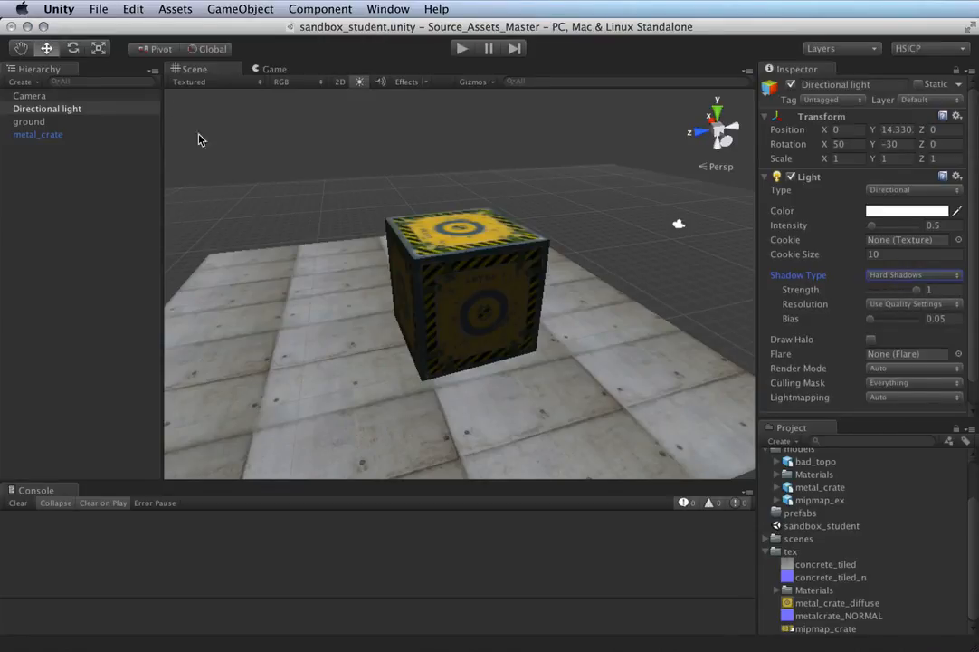
Step: Set the project's Rendering Path to Forward in the Player settings
click(133, 9)
mouse_move(217, 345)
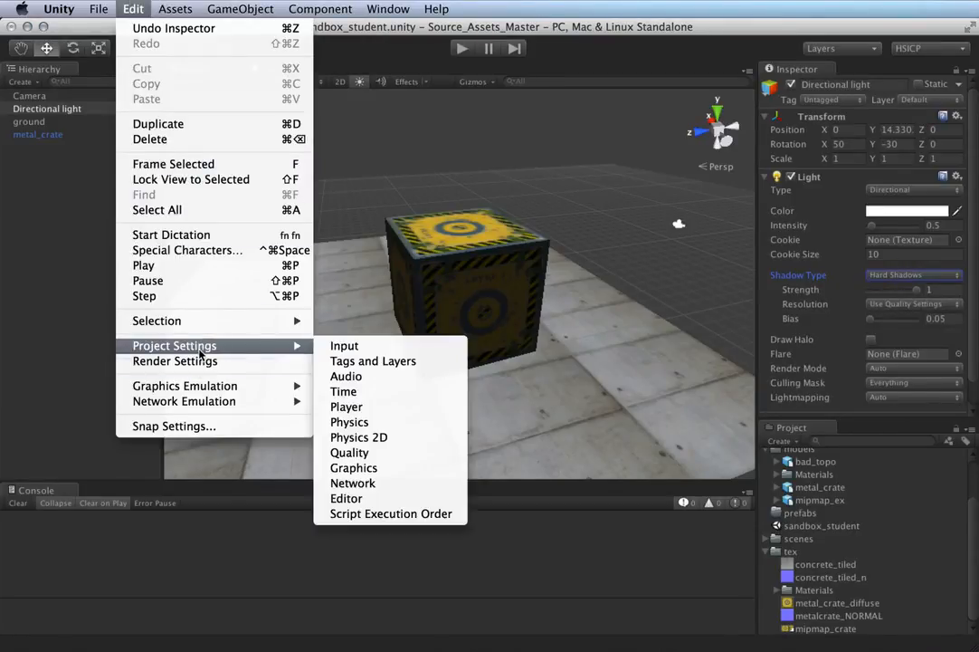
click(379, 410)
click(839, 395)
scroll(837, 306, down, 5)
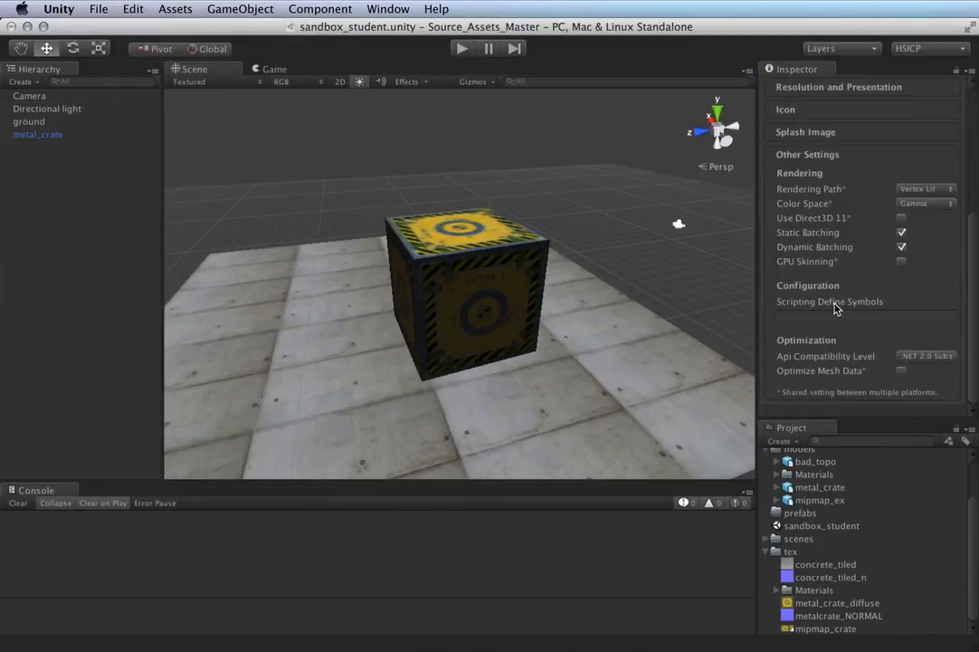
click(919, 189)
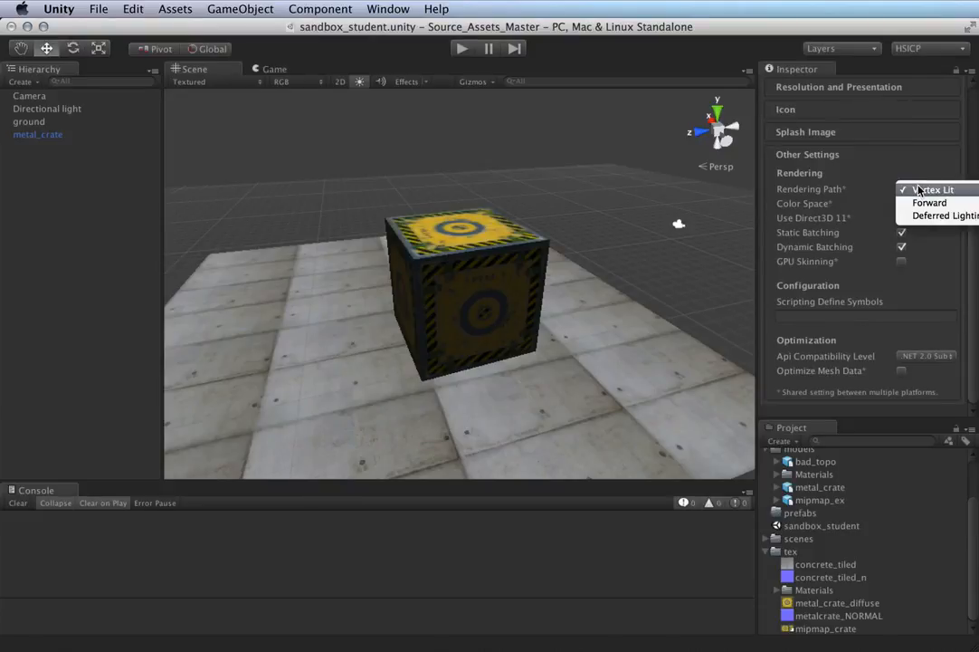
click(916, 204)
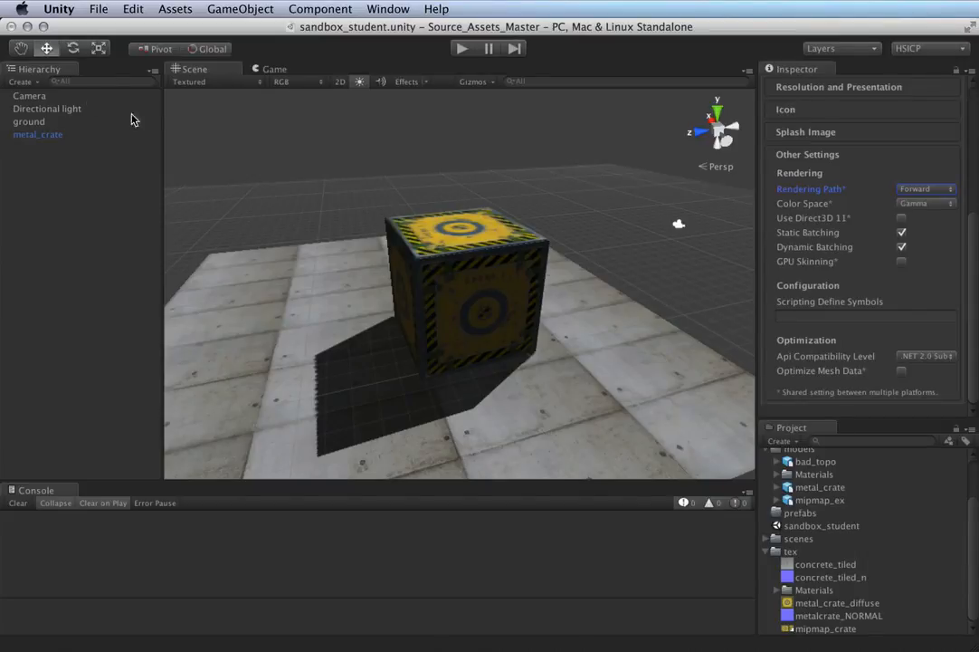
Step: Disable the directional light and add a point light to the scene
click(45, 110)
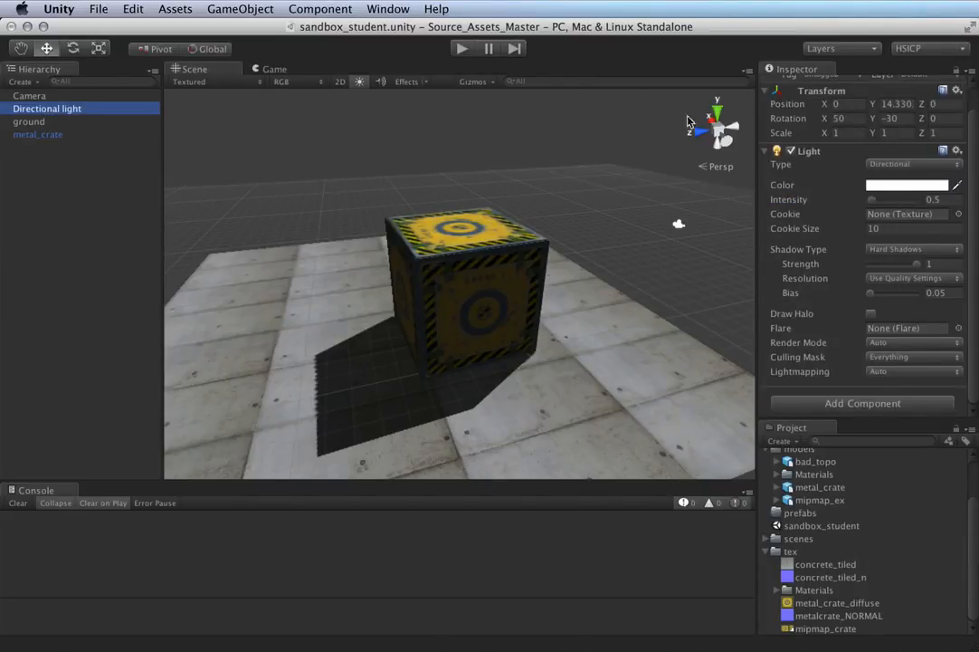
click(790, 85)
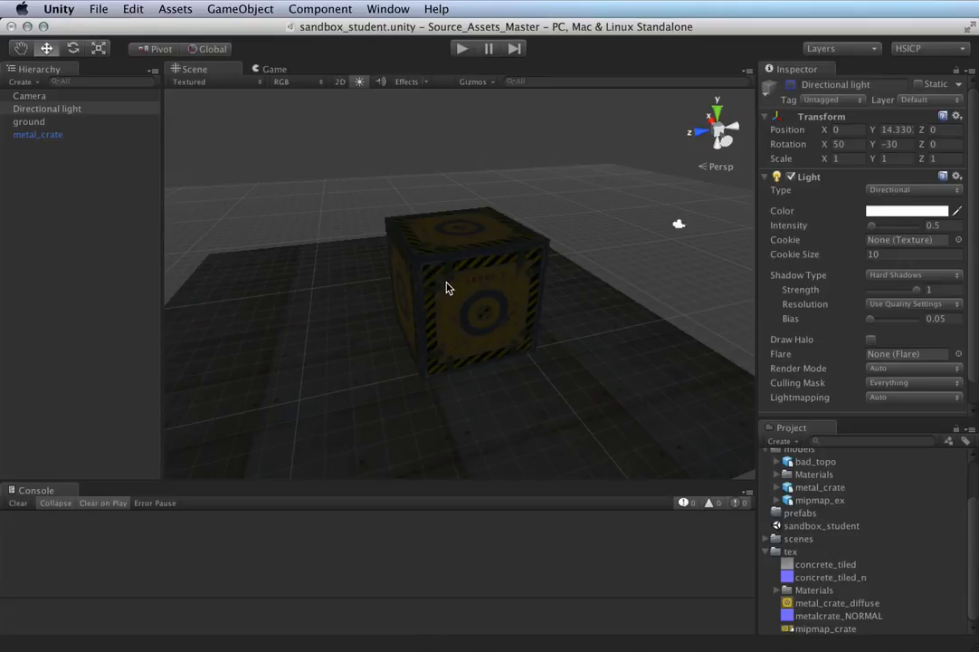
click(33, 83)
click(45, 185)
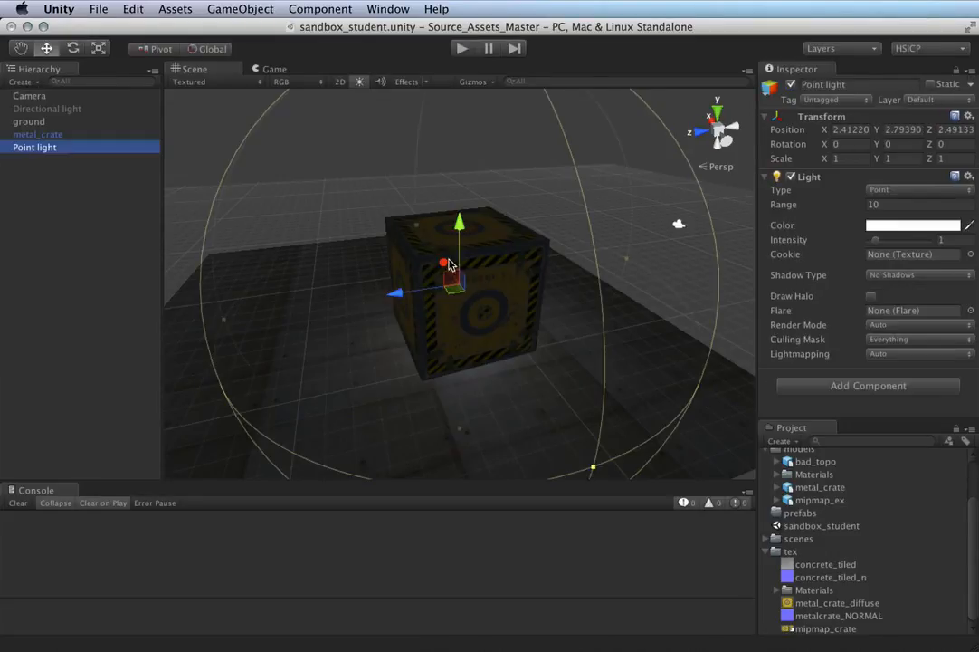
Step: Move the point light above and beside the crate to about X 4.70, Y 9.33, Z 6.50, and set its intensity to 3.6
drag(459, 226, 463, 105)
drag(409, 169, 287, 179)
alt+drag(425, 331, 494, 371)
drag(340, 178, 319, 157)
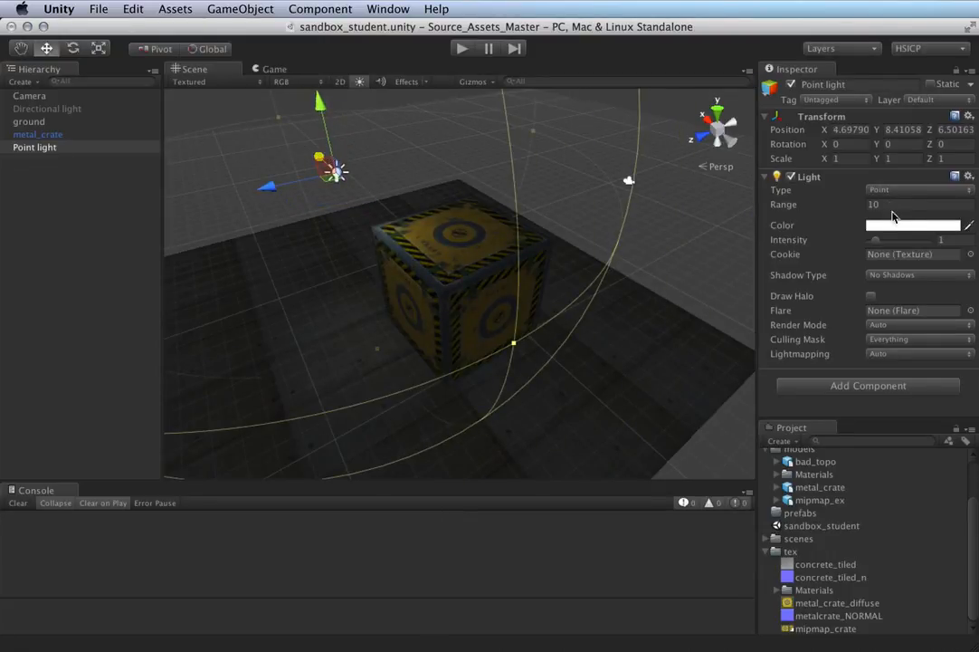
drag(876, 241, 896, 240)
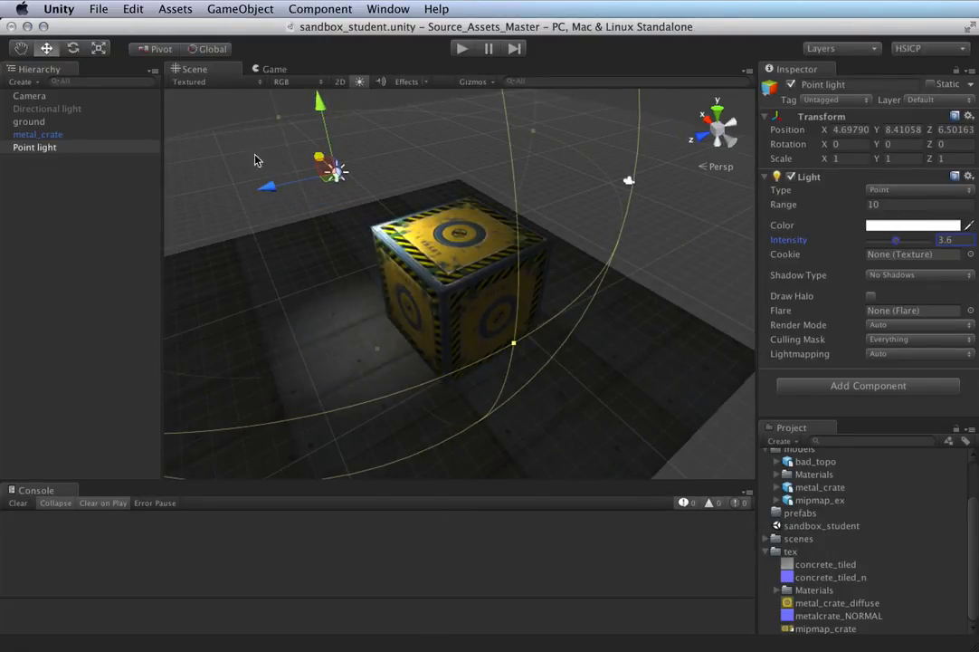
drag(320, 113, 319, 88)
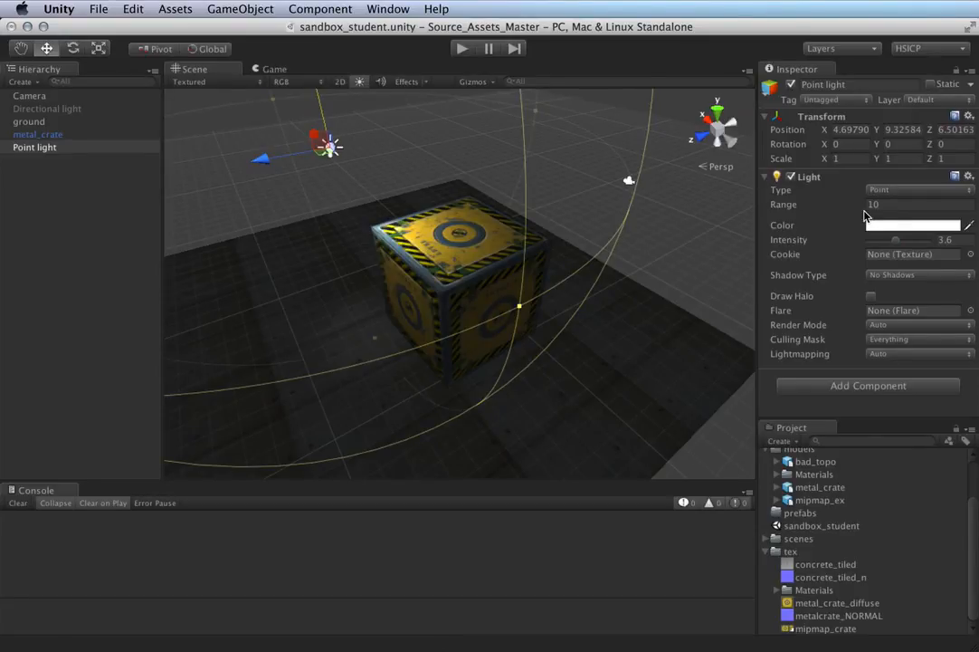
Step: Set the point light's Shadow Type to Hard Shadows
click(887, 275)
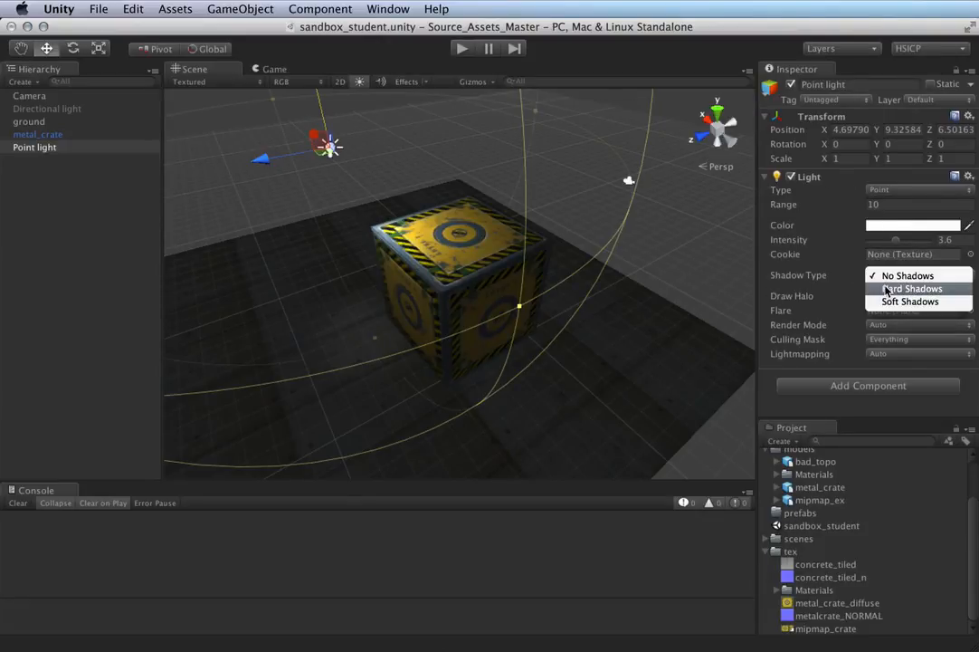
click(887, 289)
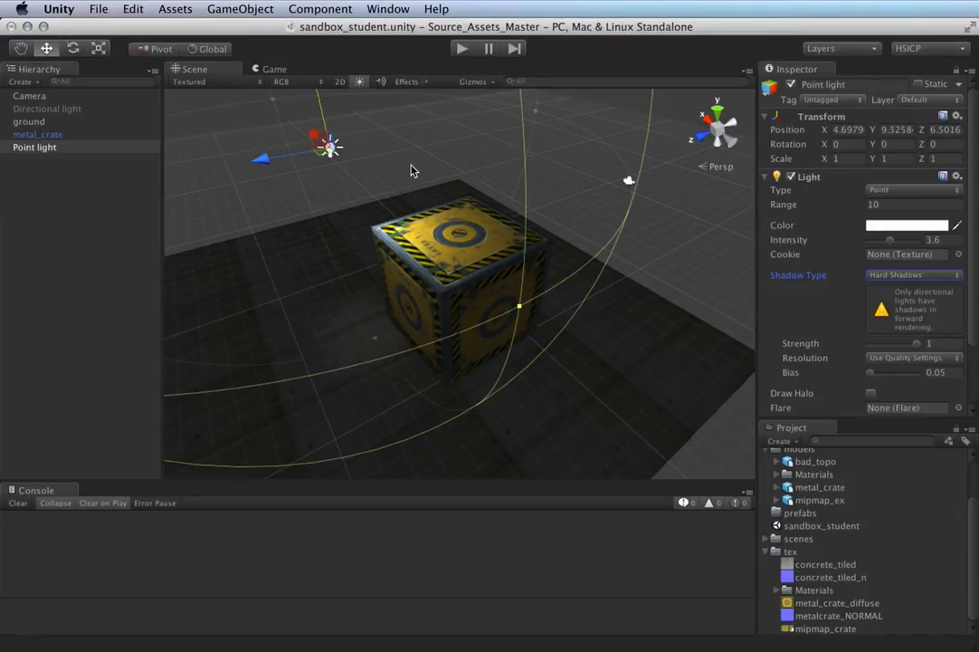
Step: Set the project's Rendering Path to Deferred Lighting in the Player settings
click(137, 8)
mouse_move(186, 345)
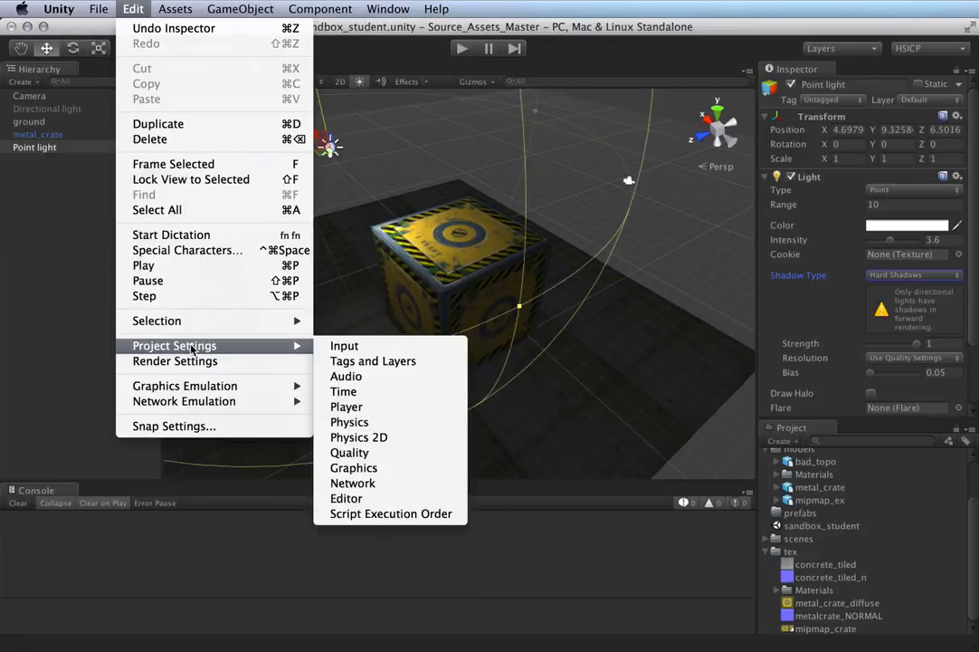
click(439, 406)
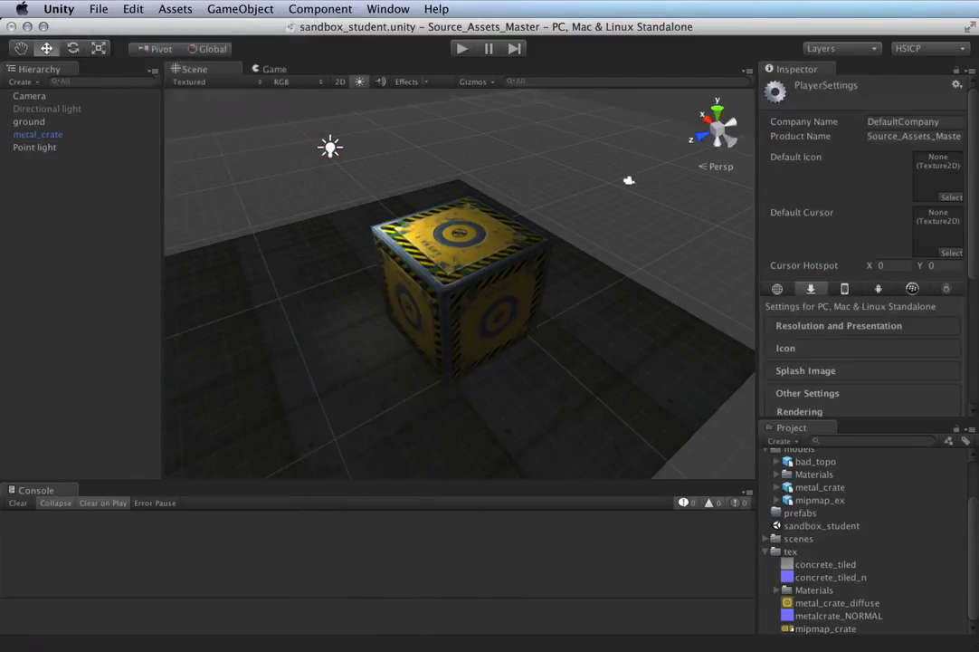
click(921, 393)
scroll(923, 372, down, 5)
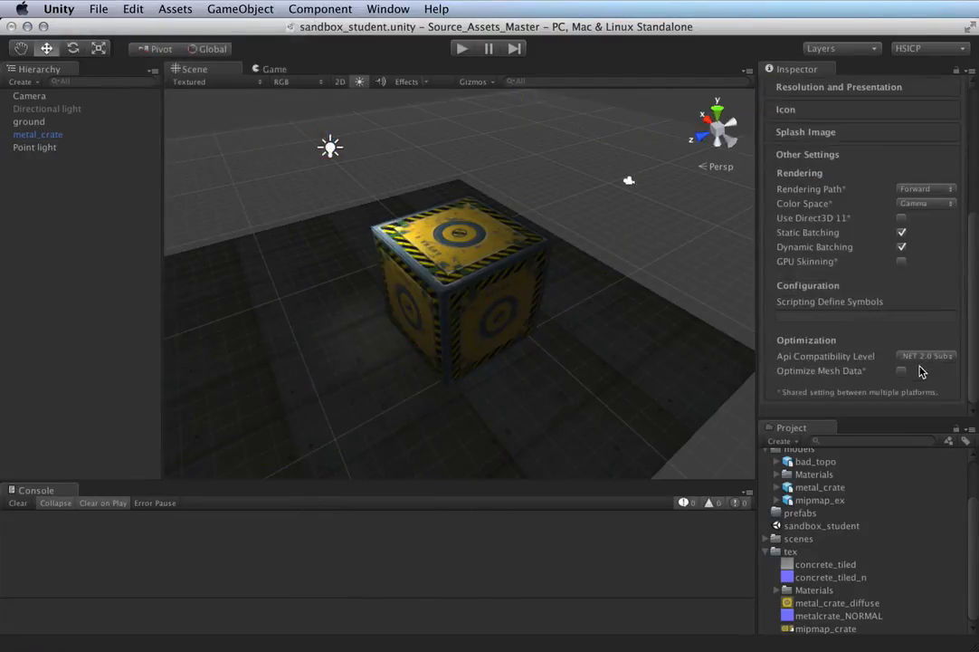
click(924, 189)
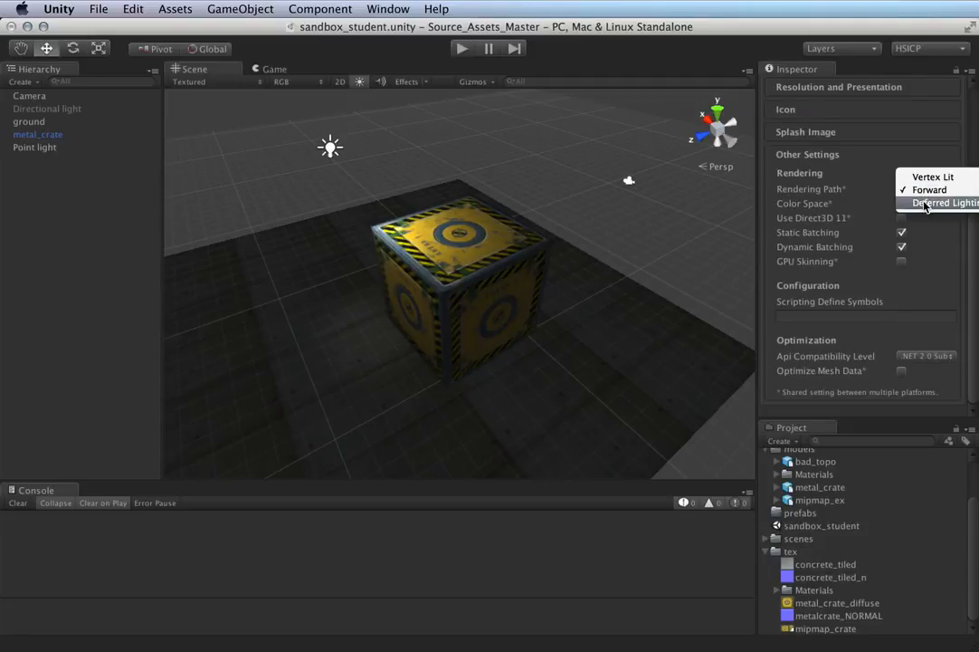
click(923, 203)
Step: Set the point light's intensity to 8 and its range to about 14.53
click(330, 147)
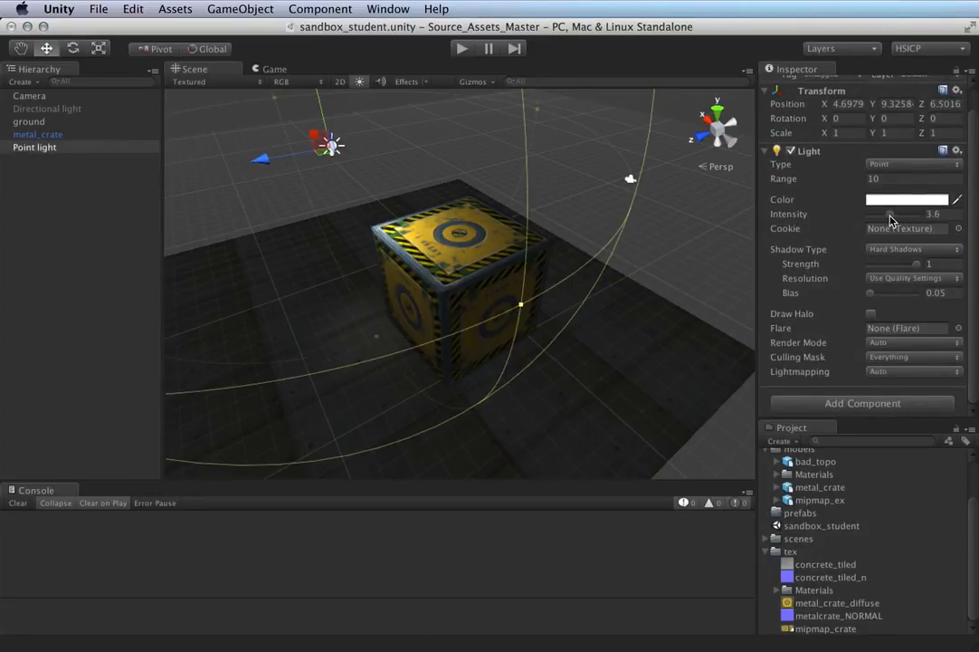
drag(891, 220, 959, 208)
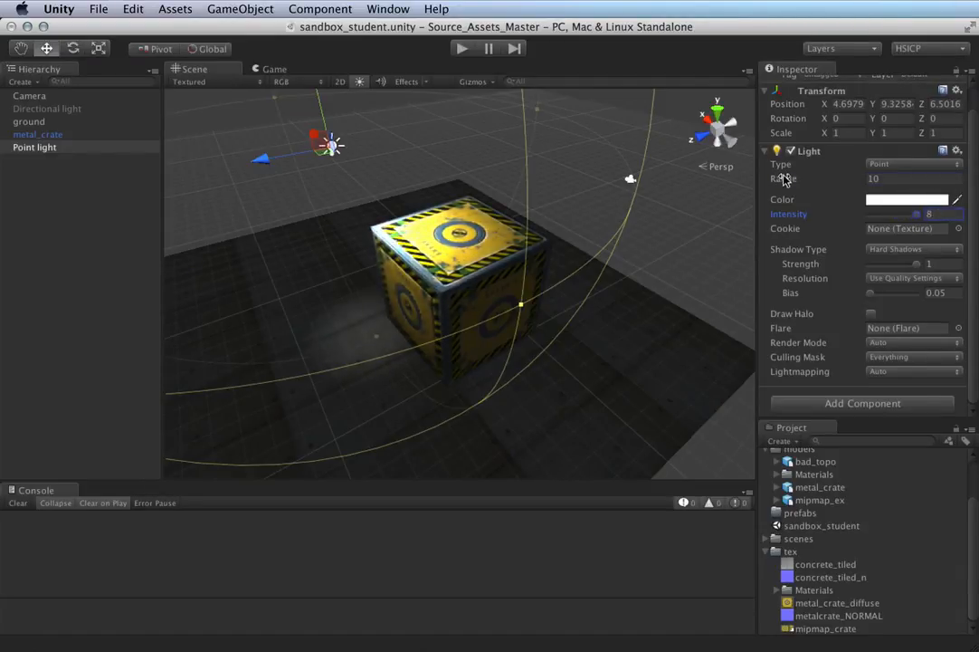
drag(783, 178, 932, 165)
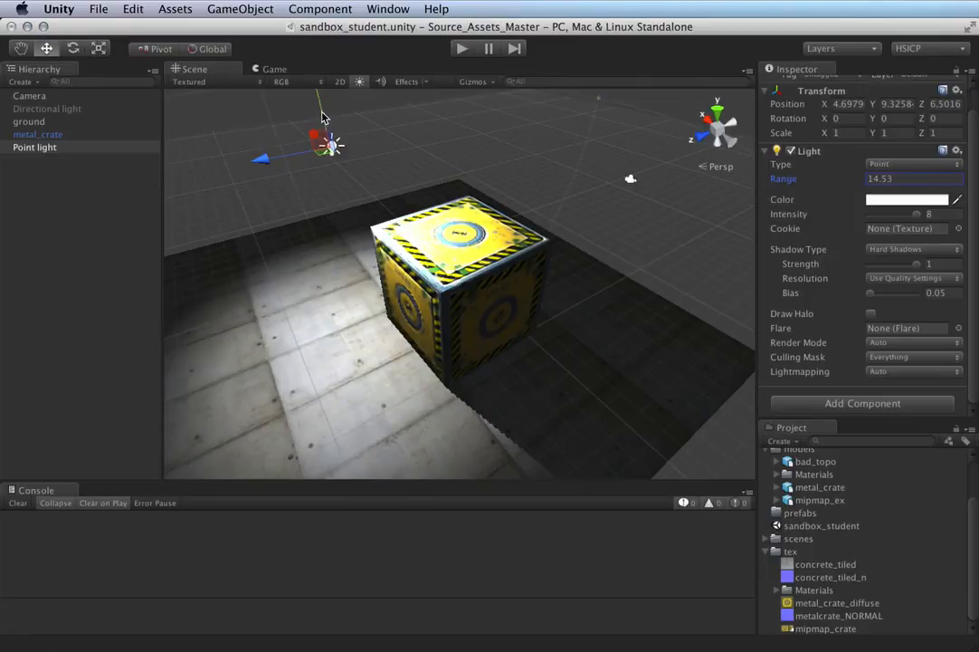
Step: Move the point light higher and farther from the crate, to about Y 10.26 and Z 8.92
drag(323, 118, 315, 84)
drag(248, 119, 187, 132)
alt+drag(363, 254, 449, 306)
drag(242, 231, 279, 209)
click(289, 214)
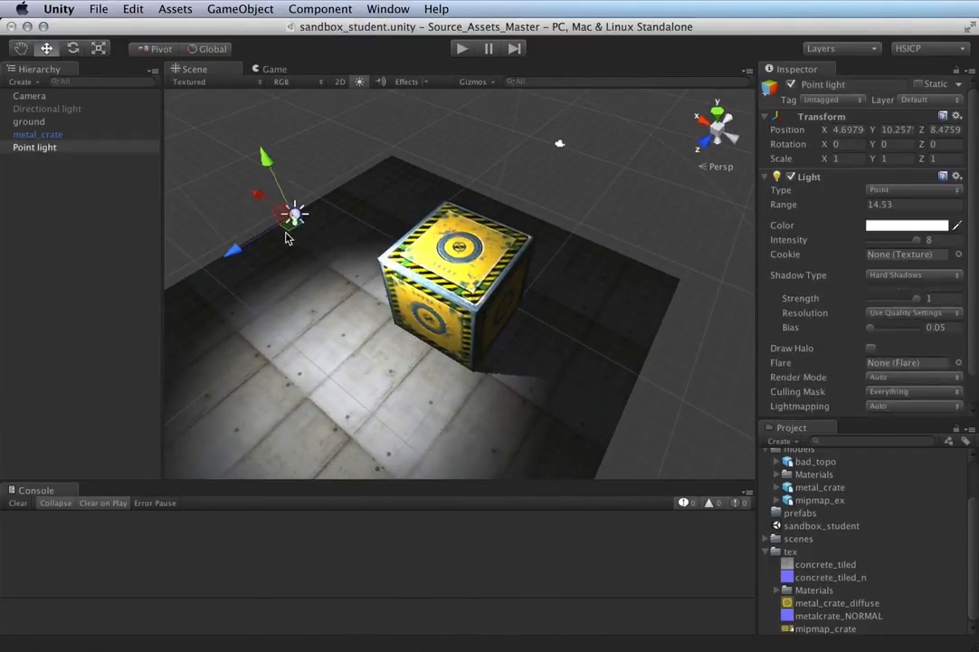
drag(234, 251, 267, 338)
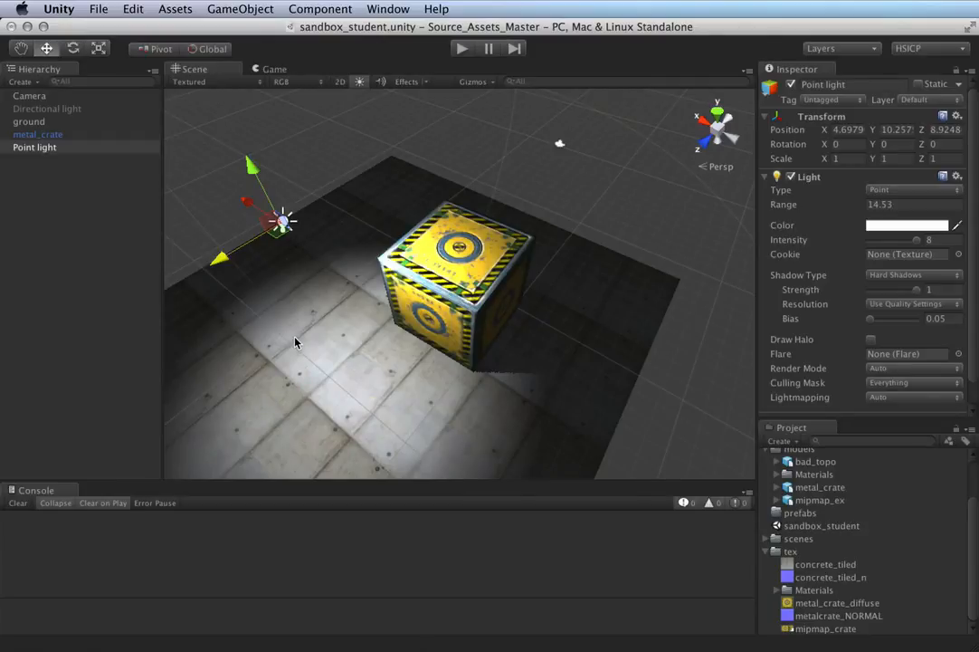
Step: Set the point light's Shadow Type to No Shadows
key(alt)
click(906, 275)
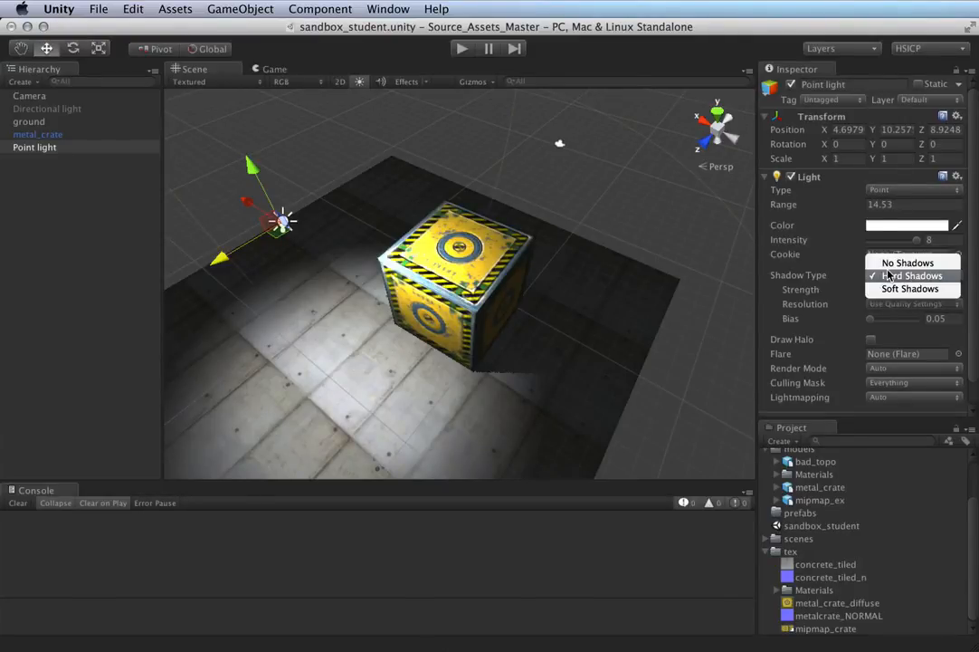
click(894, 263)
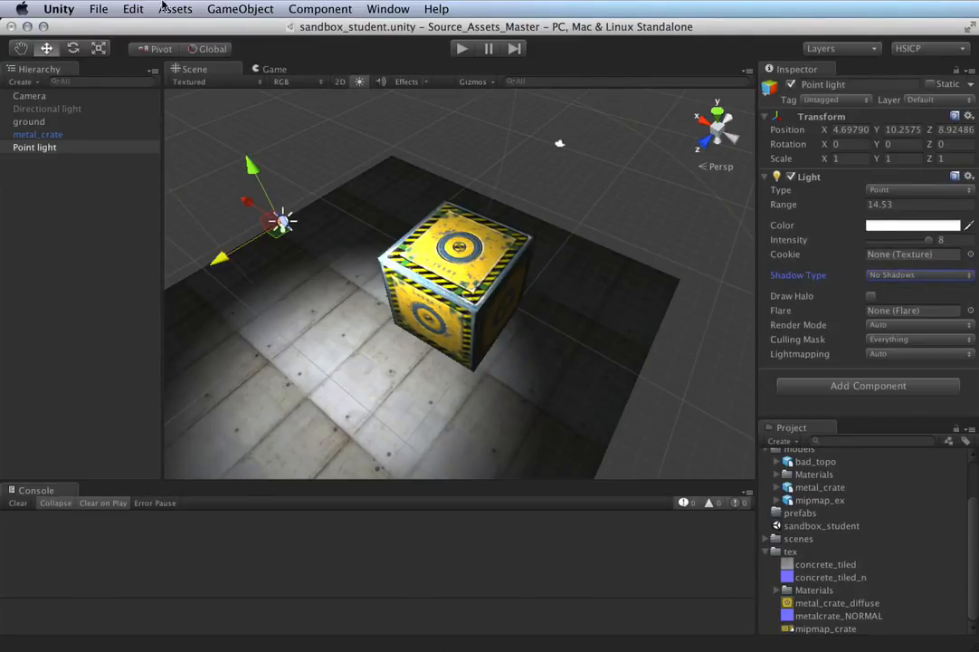
click(133, 9)
mouse_move(251, 344)
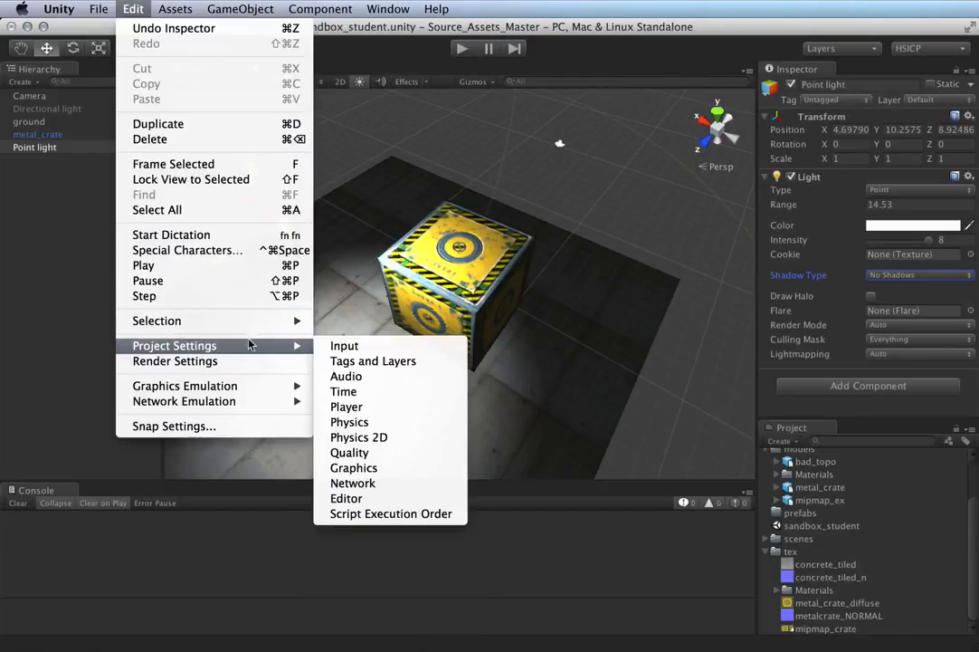
click(346, 453)
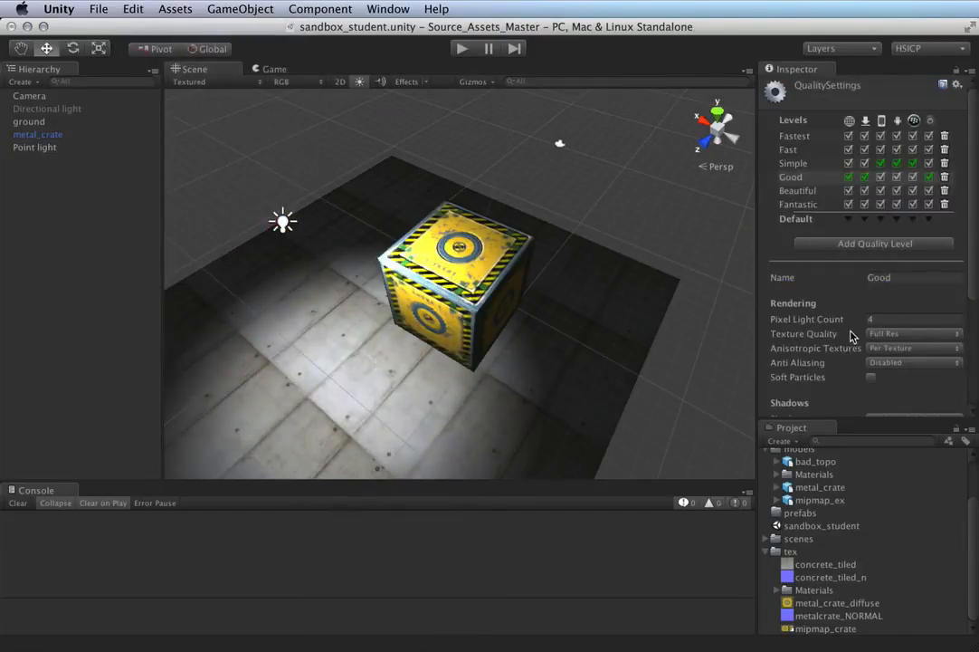
scroll(865, 337, down, 5)
scroll(871, 340, up, 5)
Step: Set the project's Rendering Path to Forward in the Player settings
click(133, 9)
mouse_move(194, 346)
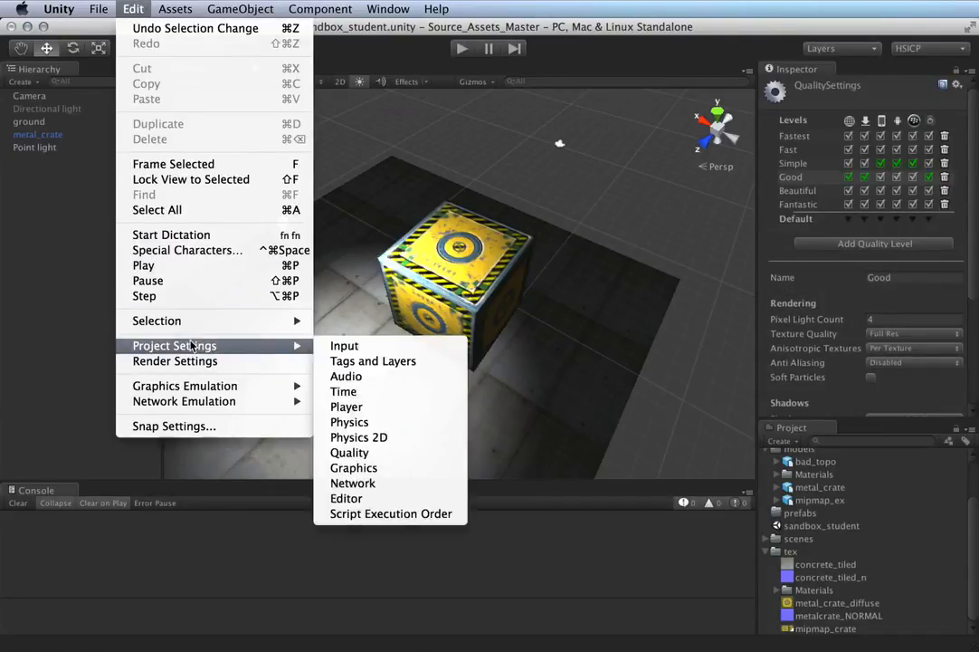
click(407, 413)
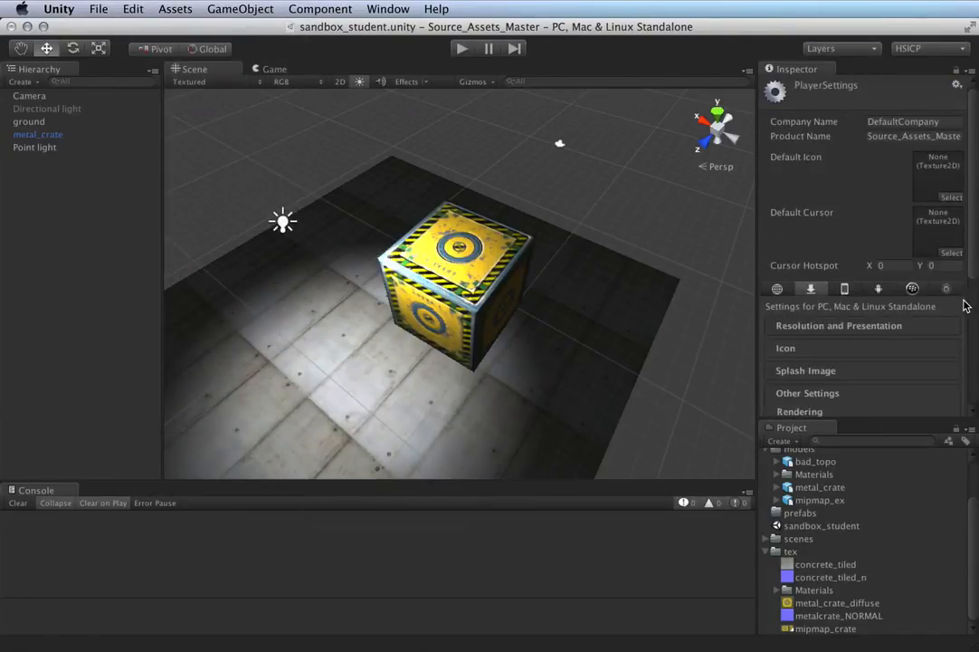
scroll(965, 304, down, 5)
click(925, 188)
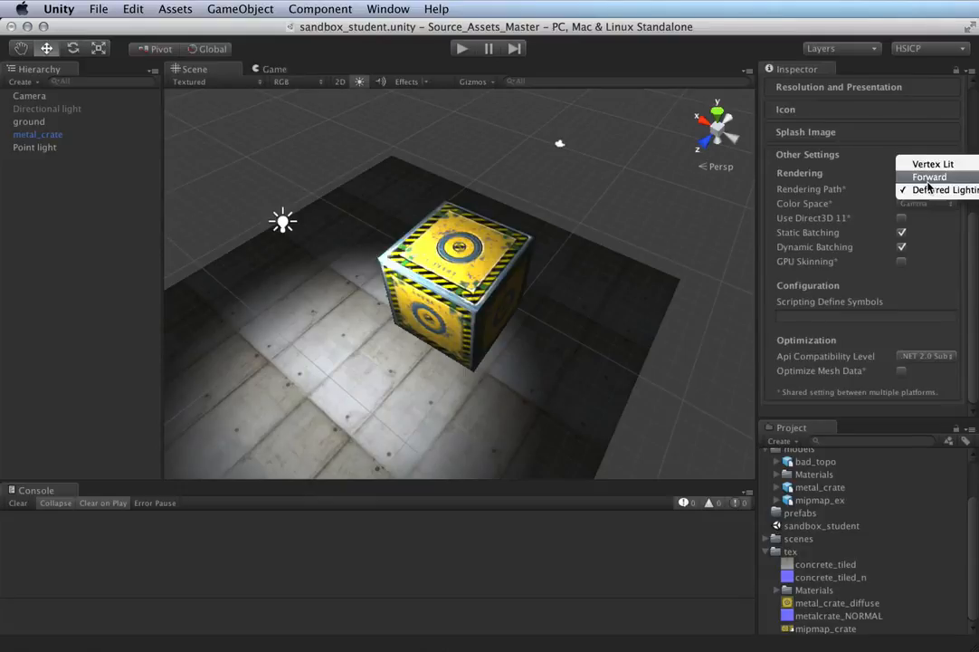
click(925, 175)
Step: Duplicate the point light and move the copy along Z to the far side of the crate, to about Z -1.86
click(280, 224)
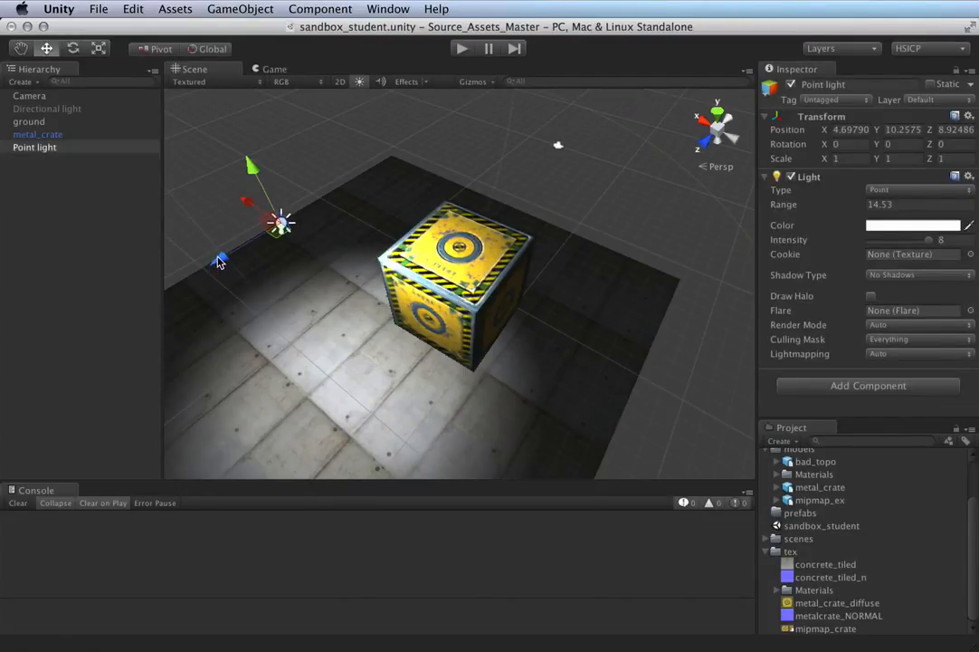
click(37, 147)
key(super+d)
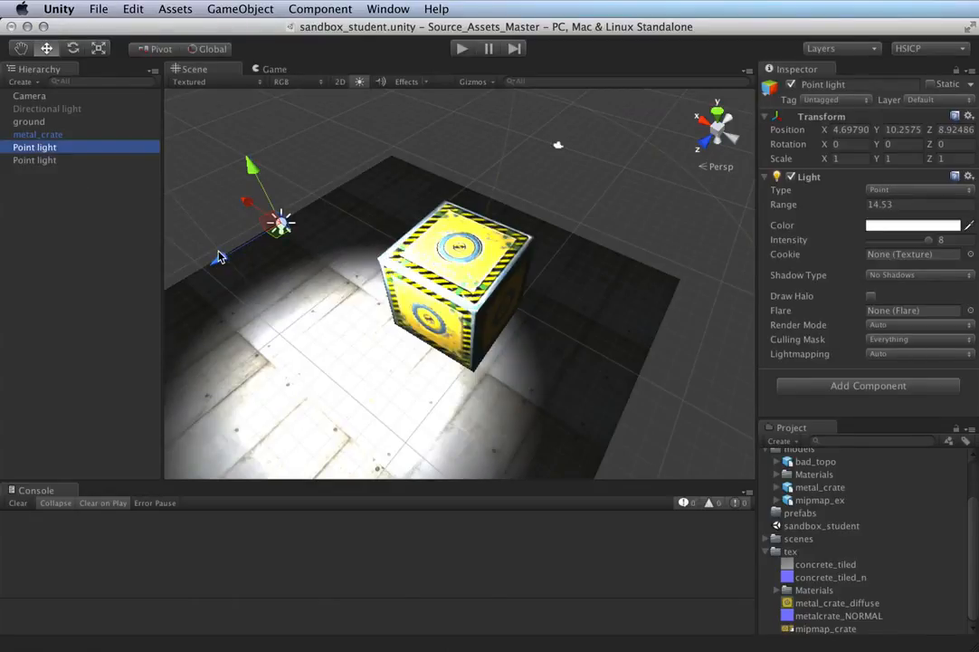
drag(219, 260, 462, 109)
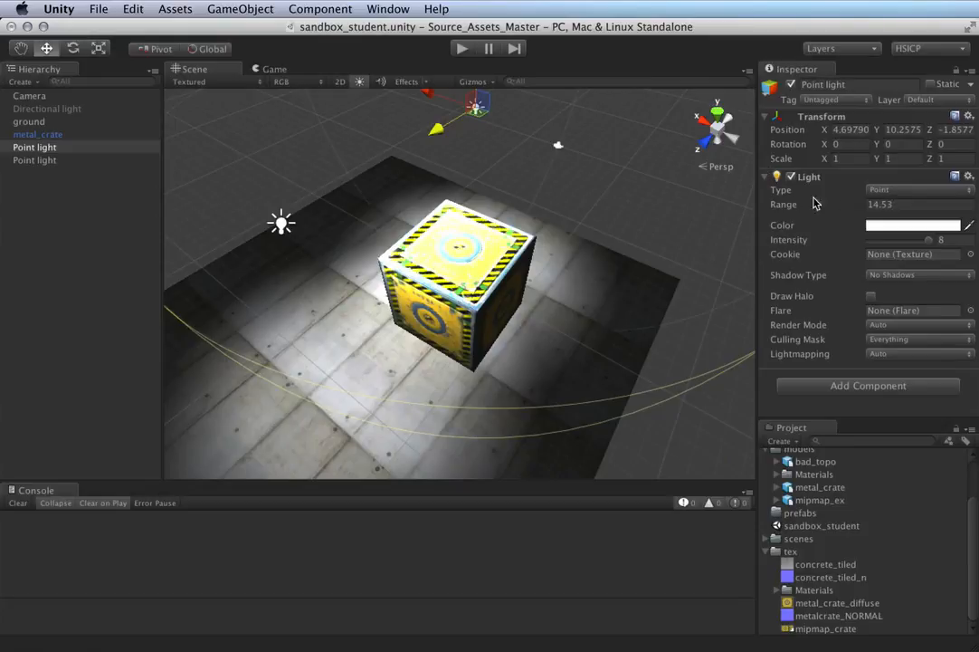
Step: Set the duplicated point light's range to 13.1 and its intensity to 1.6
drag(798, 202, 783, 199)
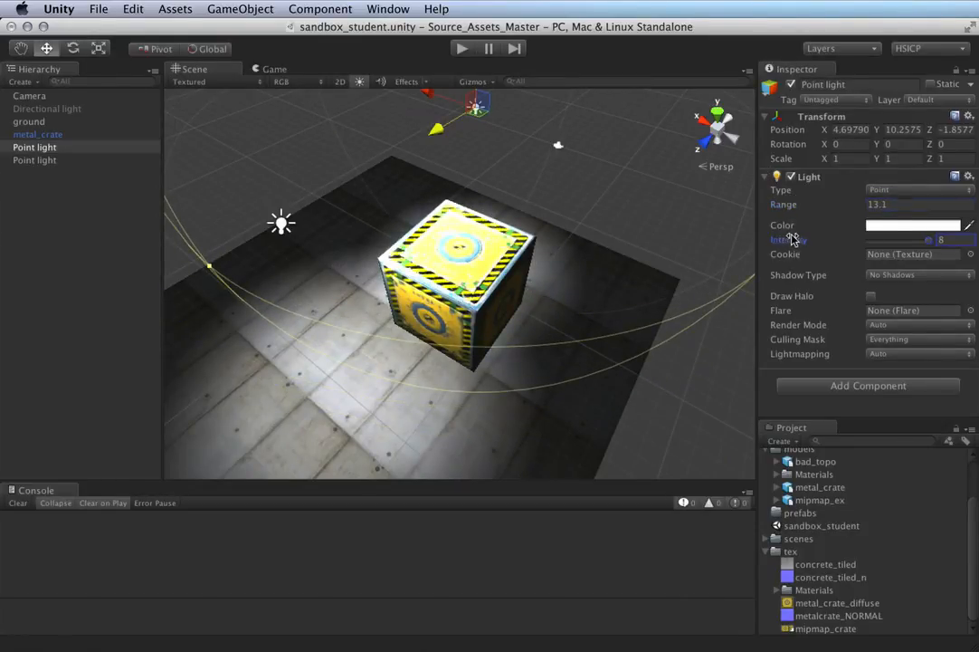
drag(791, 240, 740, 252)
Step: Create a third point light by duplicating the second one, placing it along X at about -2.29
alt+drag(518, 299, 422, 337)
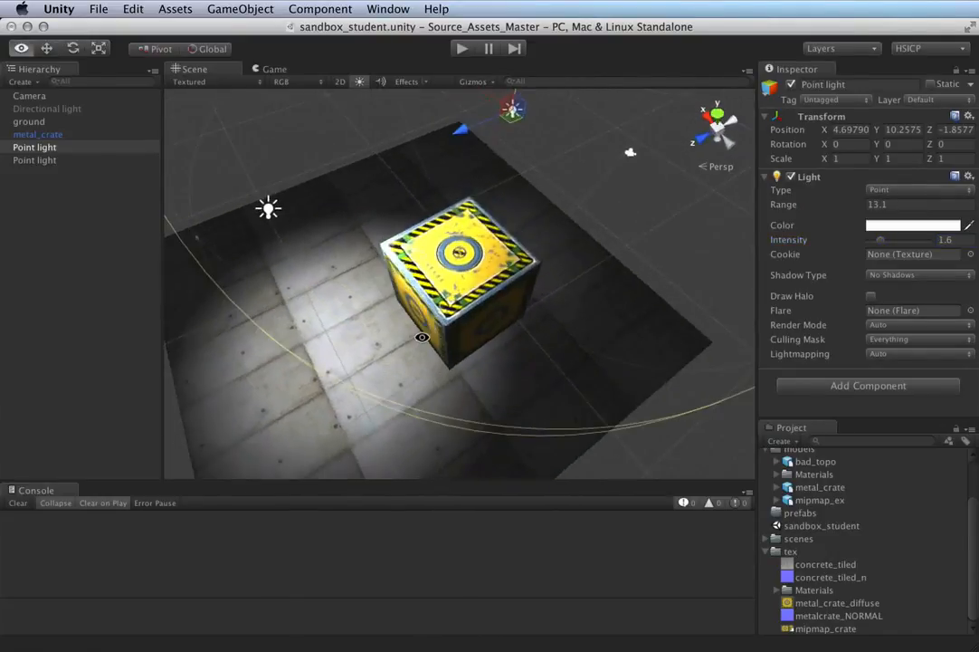
scroll(422, 337, down, 5)
drag(460, 122, 530, 204)
key(super+d)
alt+drag(539, 331, 566, 297)
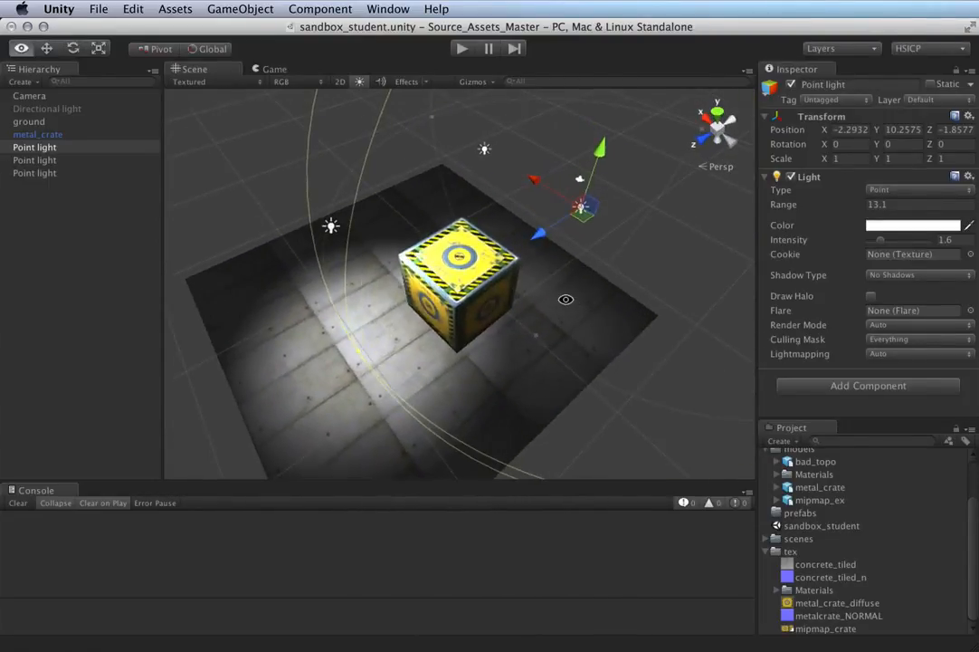
Step: Raise the third point light's intensity to 6.68 and the second point light's intensity to 3
drag(795, 239, 842, 232)
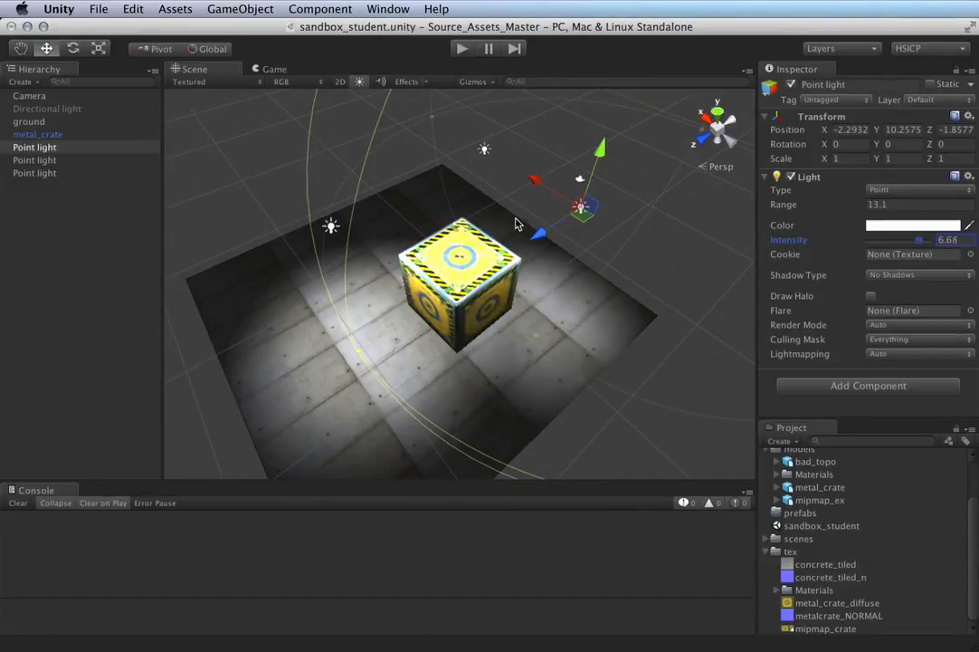
click(484, 150)
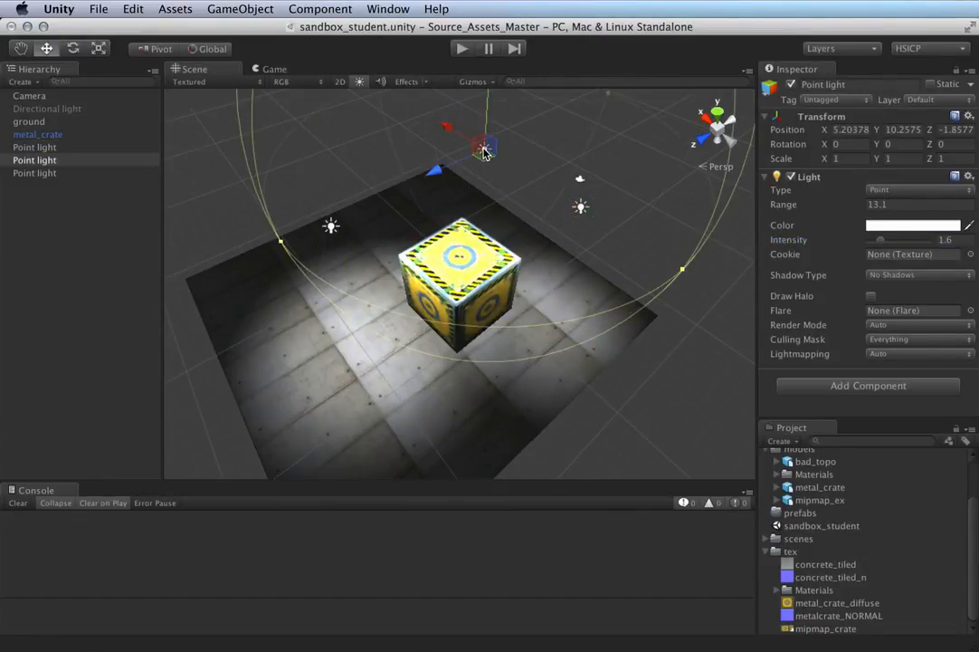
click(797, 238)
drag(796, 238, 830, 235)
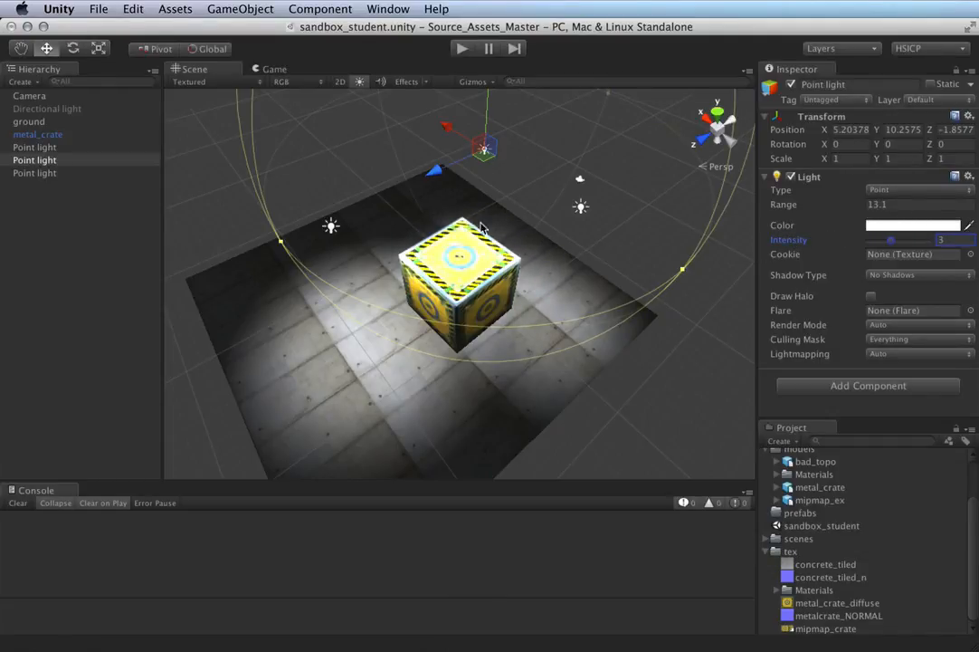
Step: Duplicate the point light with intensity 6.68 and move the copy to the near side of the crate, at about Z 9.10
click(584, 212)
key(super+d)
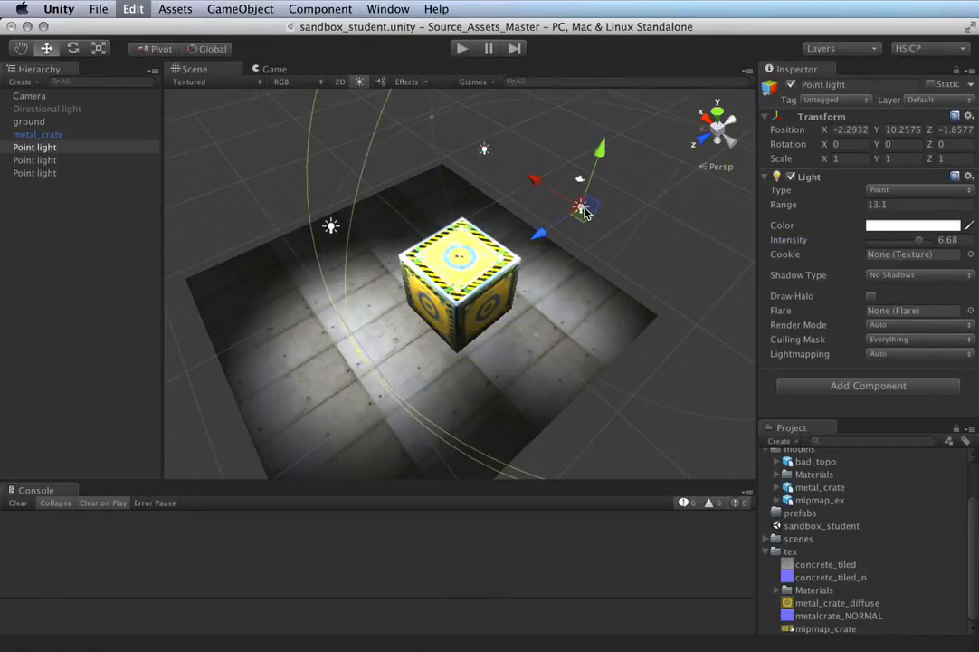
drag(534, 240, 350, 358)
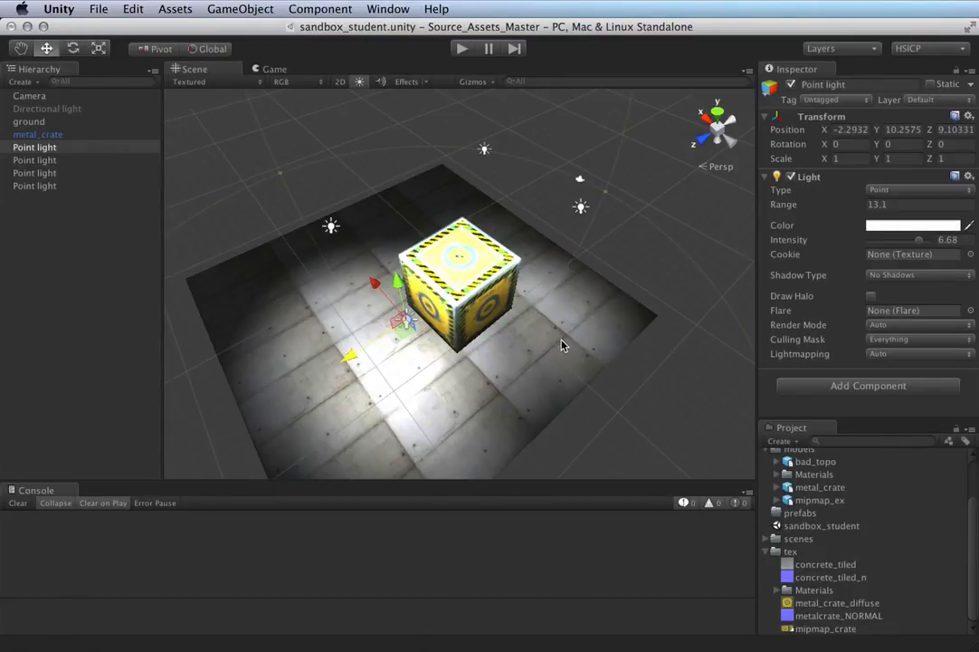
Step: Duplicate the newest point light and move this fifth light beside the ground's outer corner, to about X 6.77, Z 12.97
click(47, 150)
key(super+d)
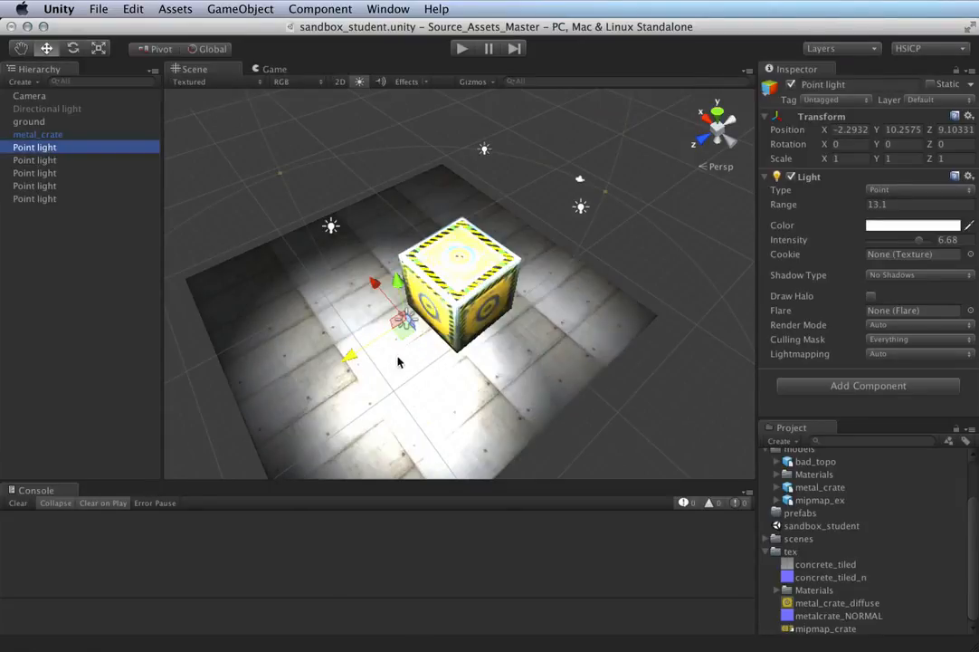
click(369, 283)
drag(368, 284, 332, 138)
drag(192, 163, 39, 270)
scroll(501, 234, down, 5)
scroll(501, 234, up, 3)
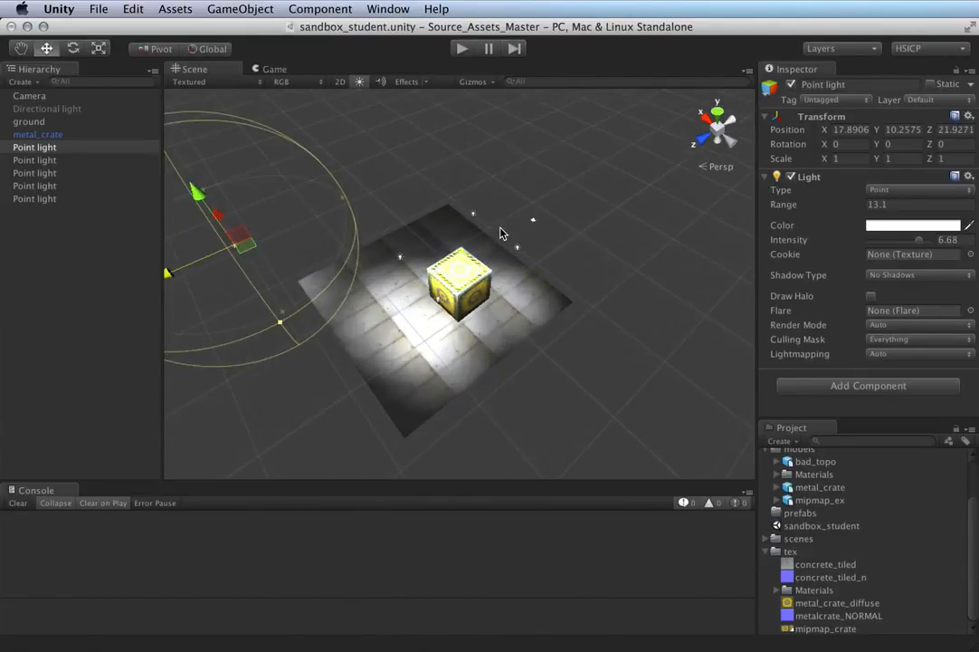
drag(218, 213, 244, 270)
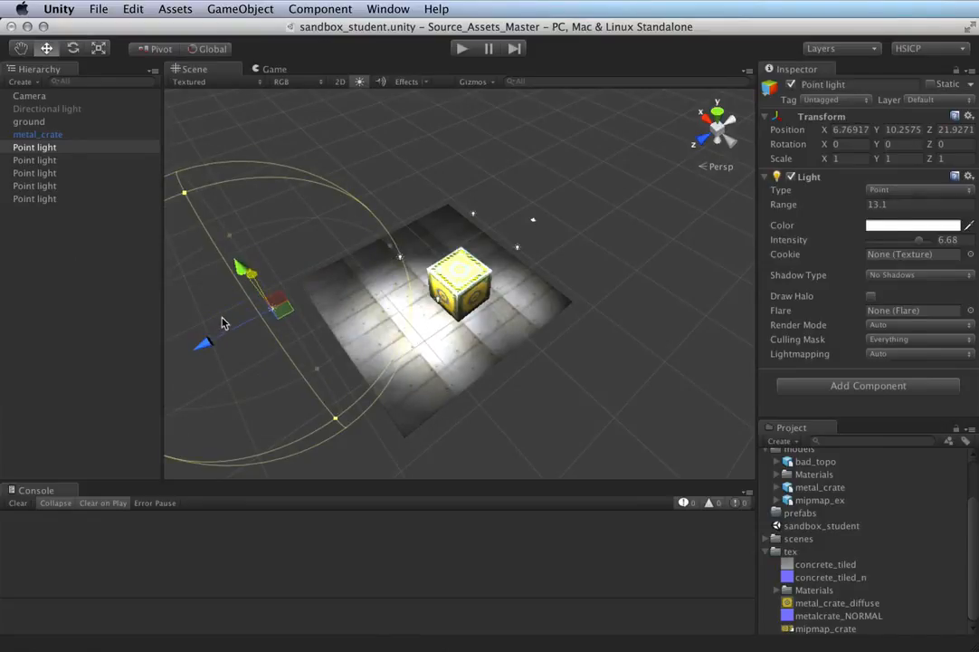
drag(206, 345, 215, 316)
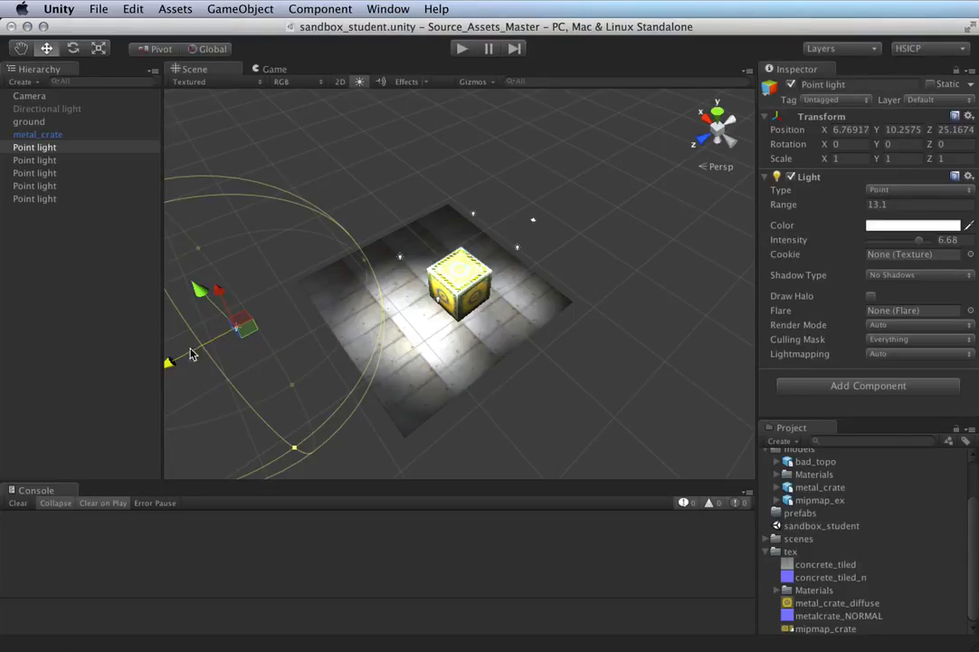
drag(168, 362, 321, 288)
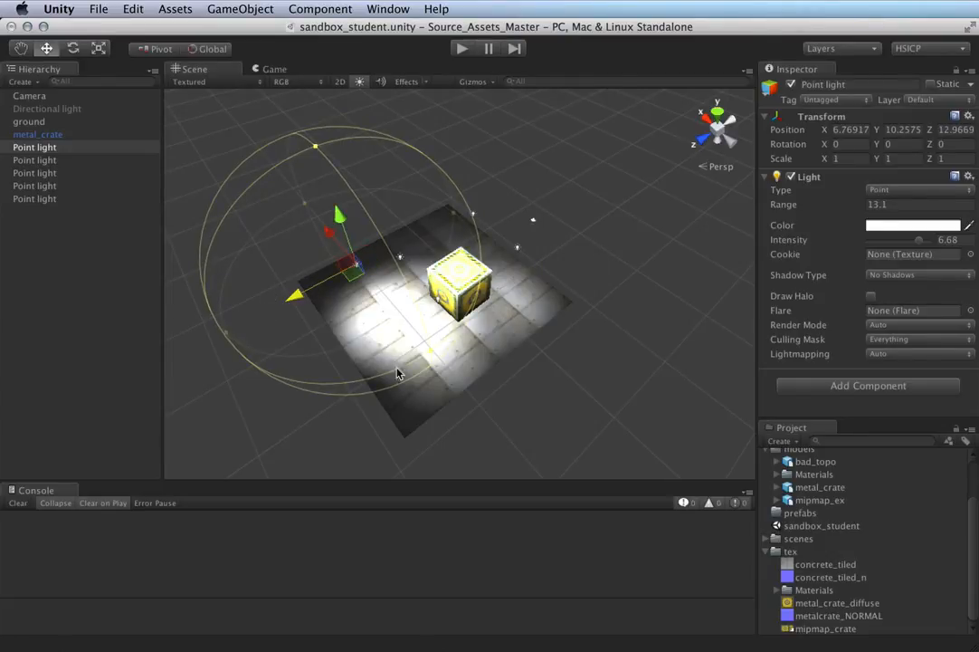
Step: Set the Pixel Light Count of the Good quality level to 5 in the project's Quality settings
click(133, 9)
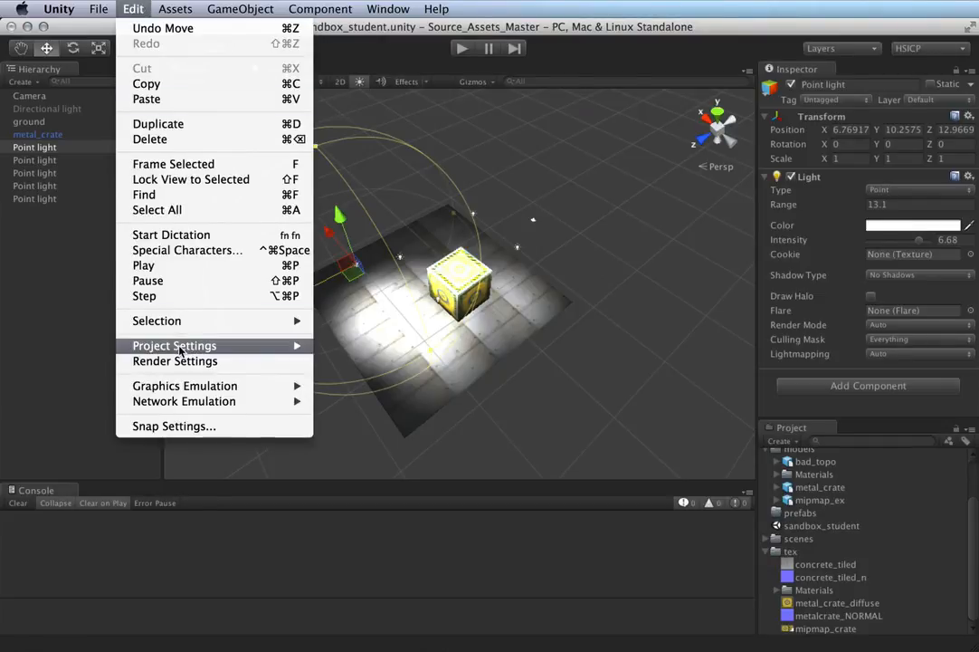
mouse_move(181, 345)
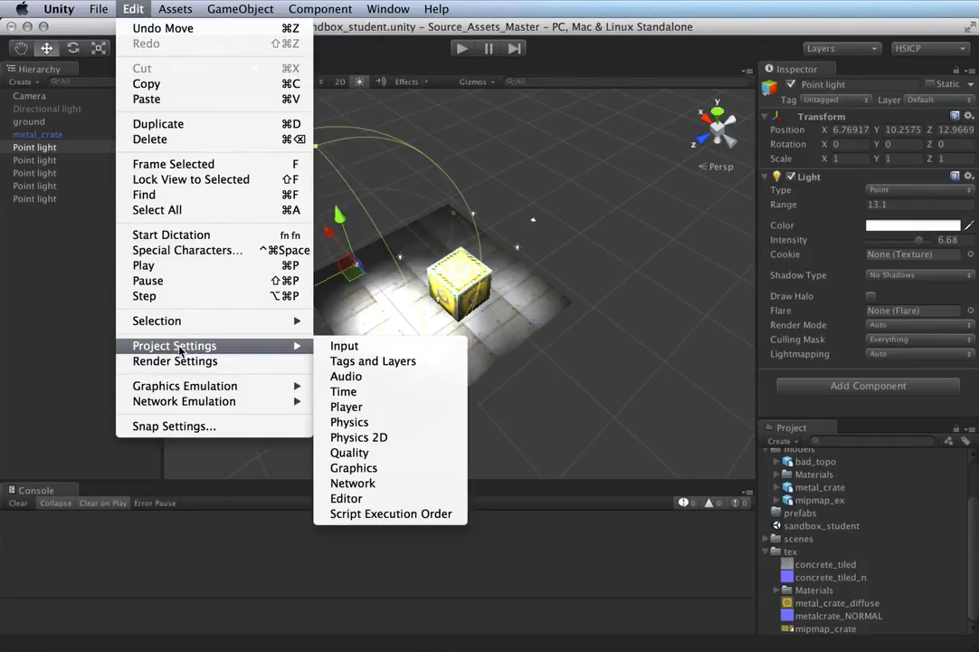
click(352, 453)
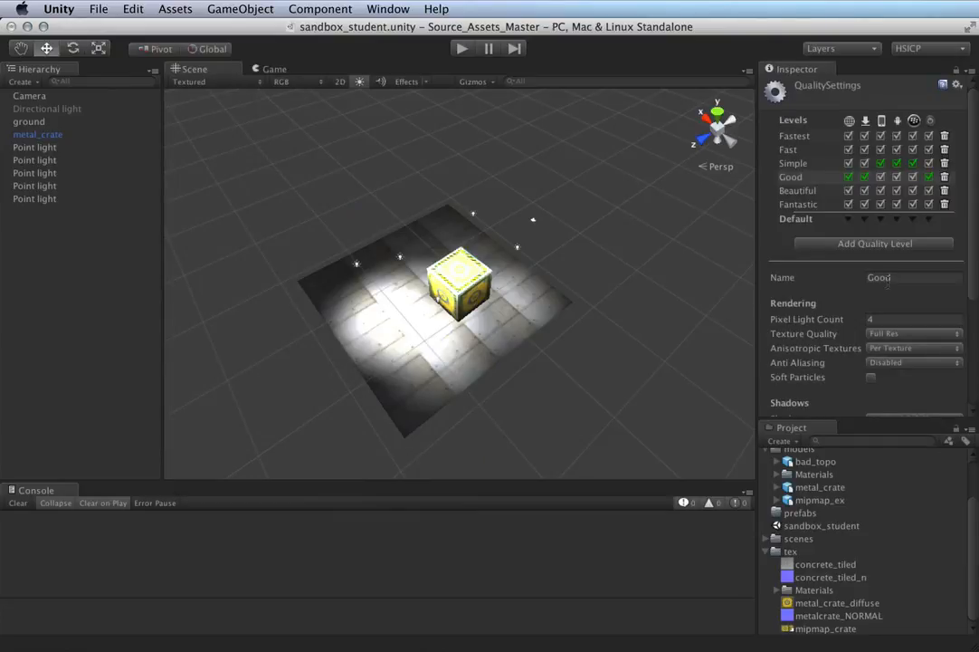
scroll(887, 279, down, 2)
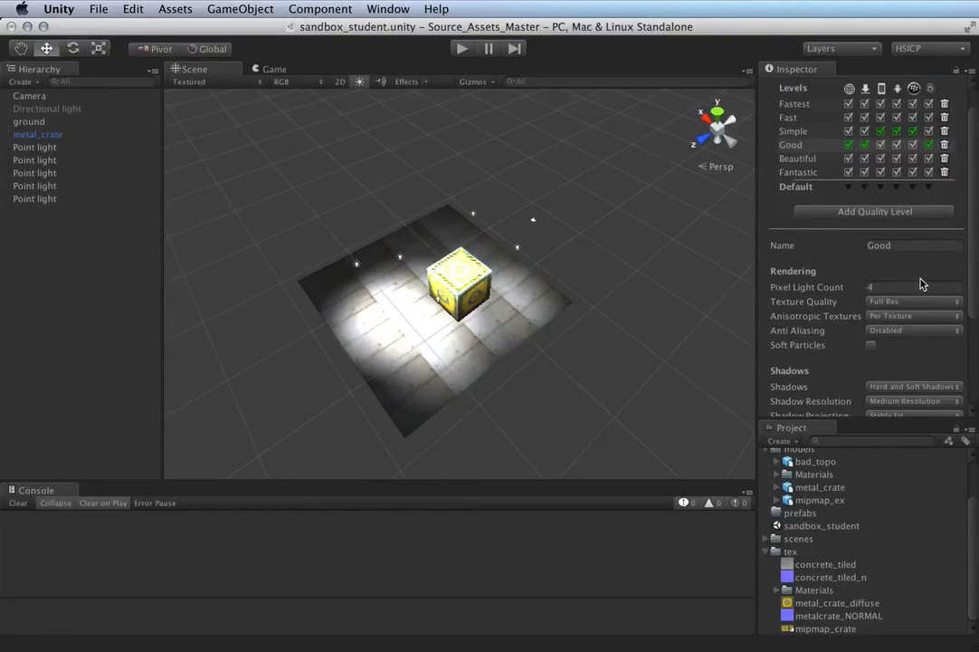
click(917, 286)
text(5)
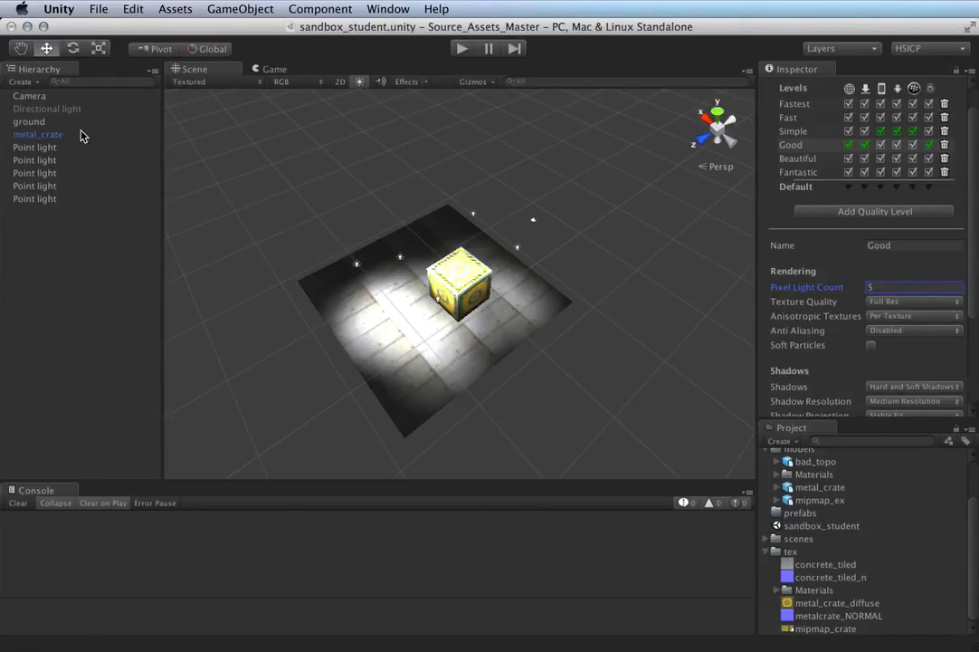
Step: Move the fifth point light farther out from the crate along Z, to about Z 15.57
click(54, 152)
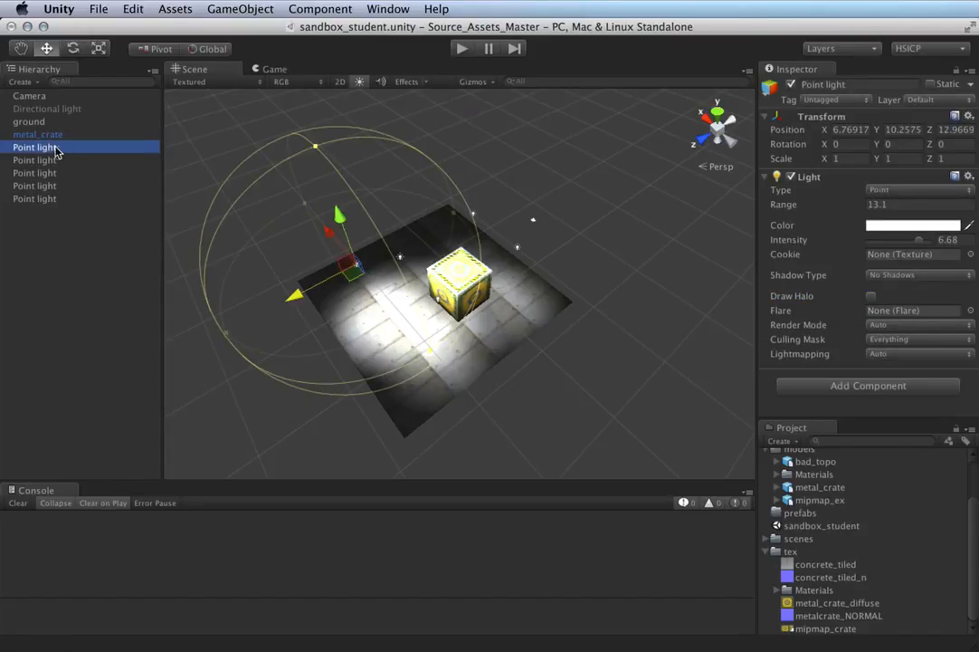
drag(296, 300, 286, 338)
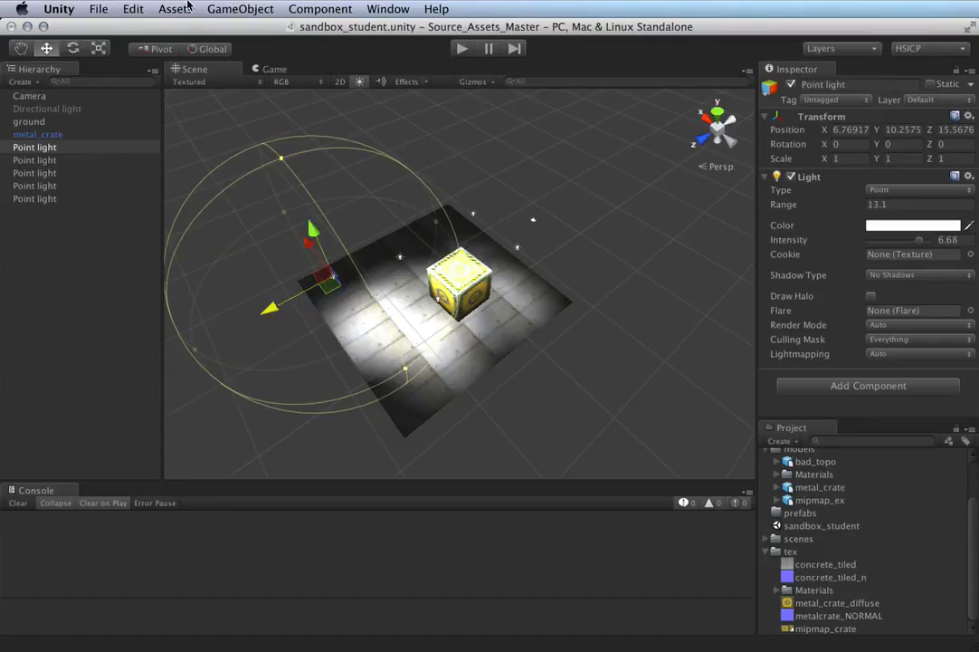
Step: Set the Good quality level's Pixel Light Count back to 4 in the Quality settings
click(127, 8)
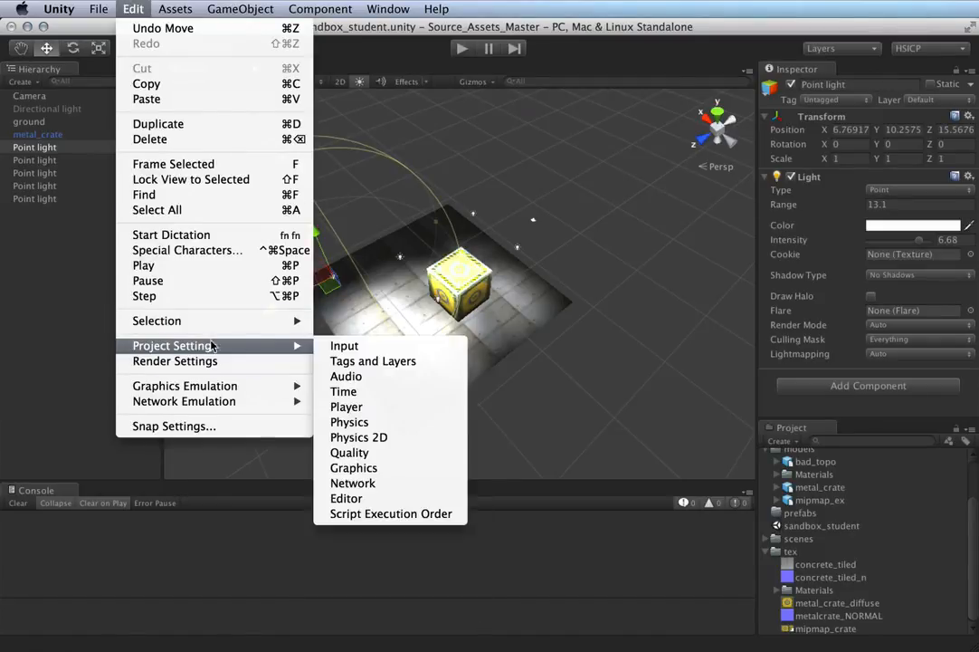
click(342, 453)
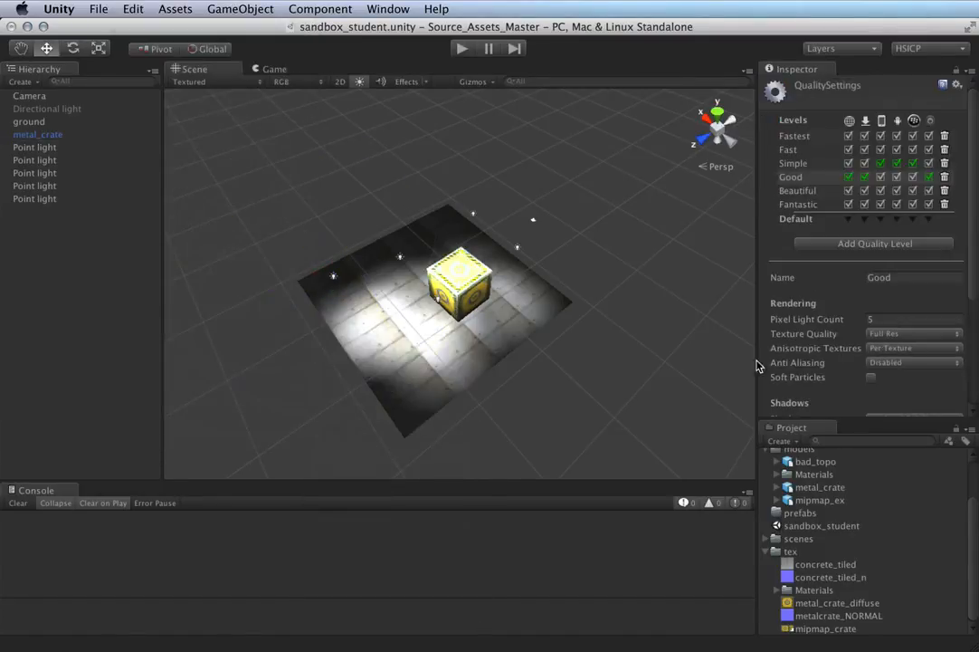
click(887, 319)
text(4)
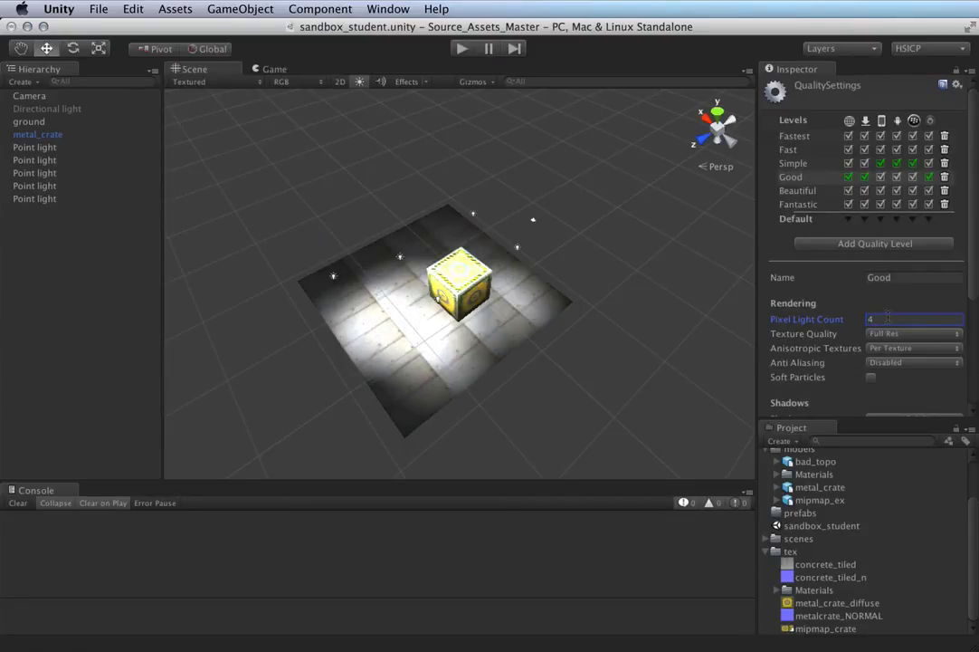
Step: Move the fifth point light closer to the crate along Z, to about Z 12.26
click(38, 146)
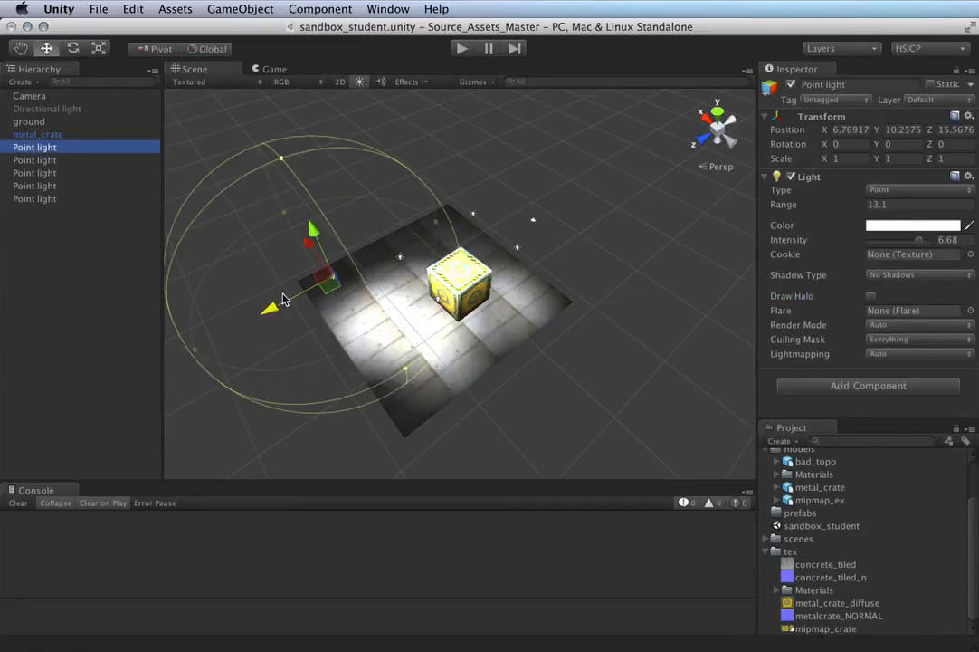
drag(269, 306, 301, 292)
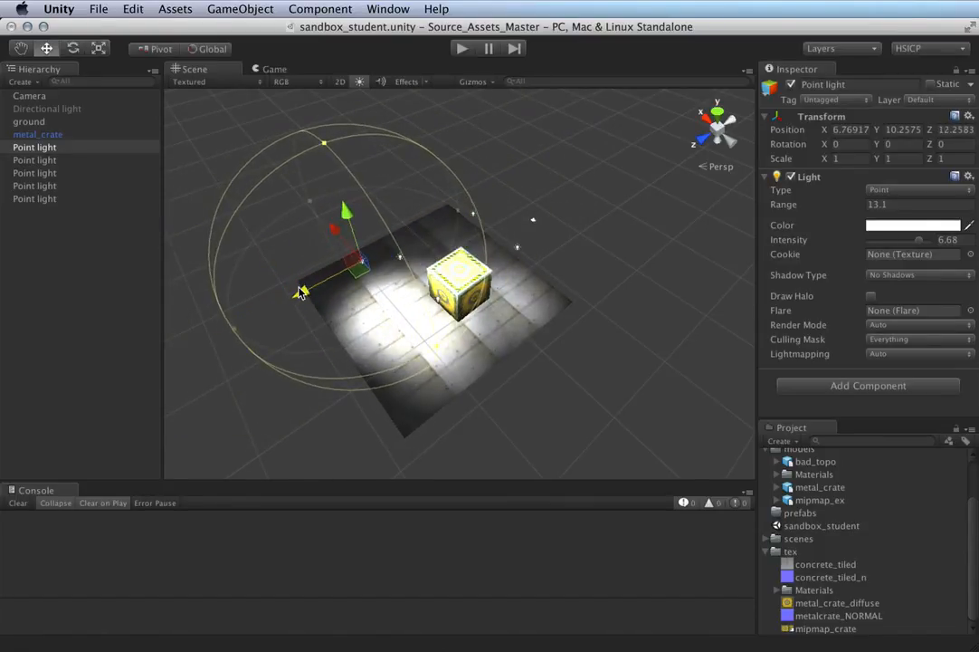
Step: Set the Render Mode of all five point lights to Important
click(35, 160)
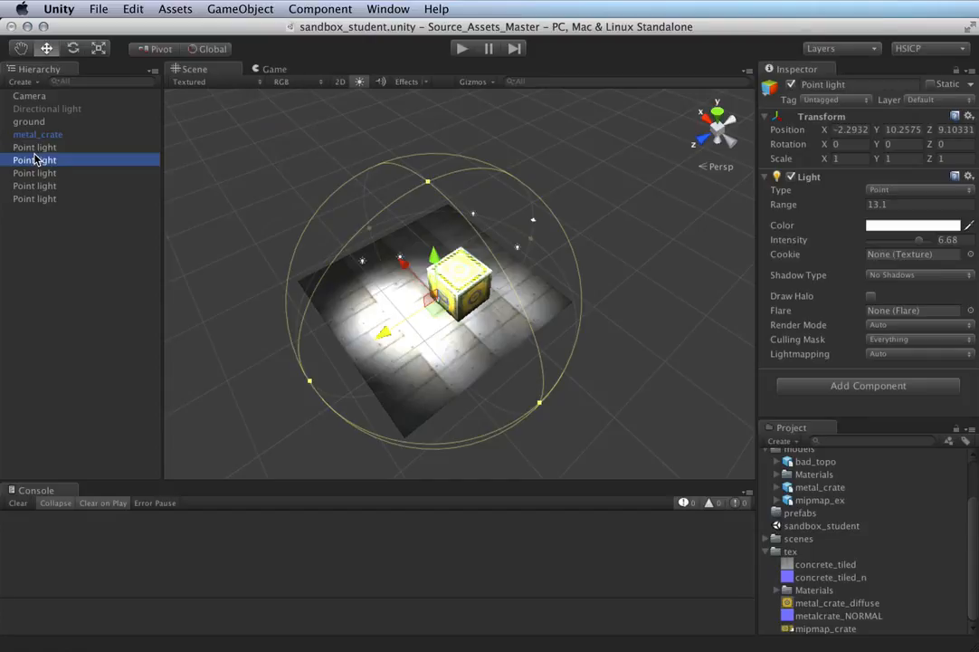
key(Up)
key(shift+Down)
key(shift+Down)
key(shift+Down)
key(shift+Down)
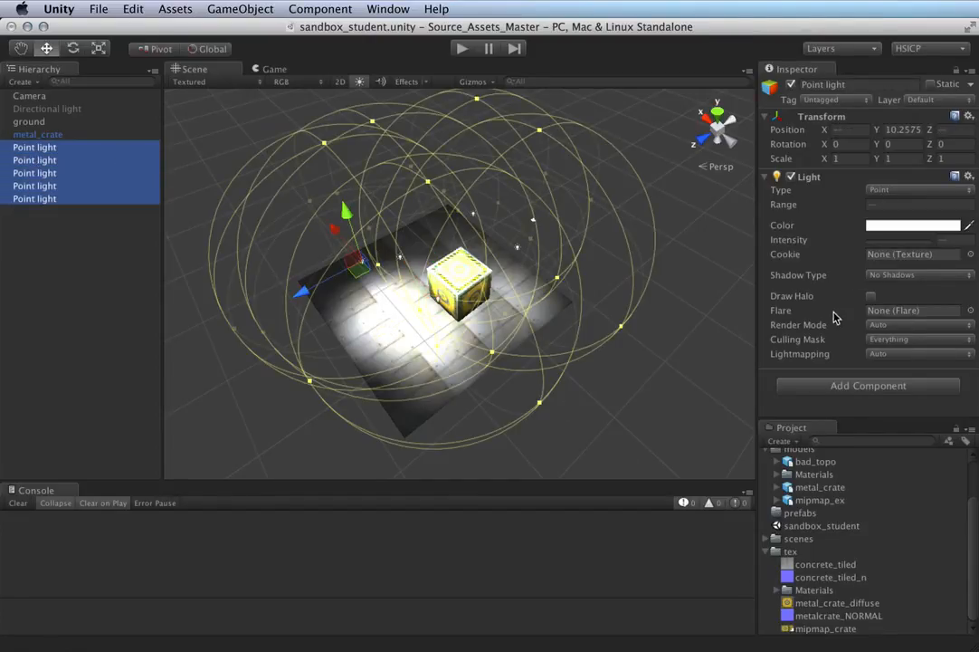
click(886, 325)
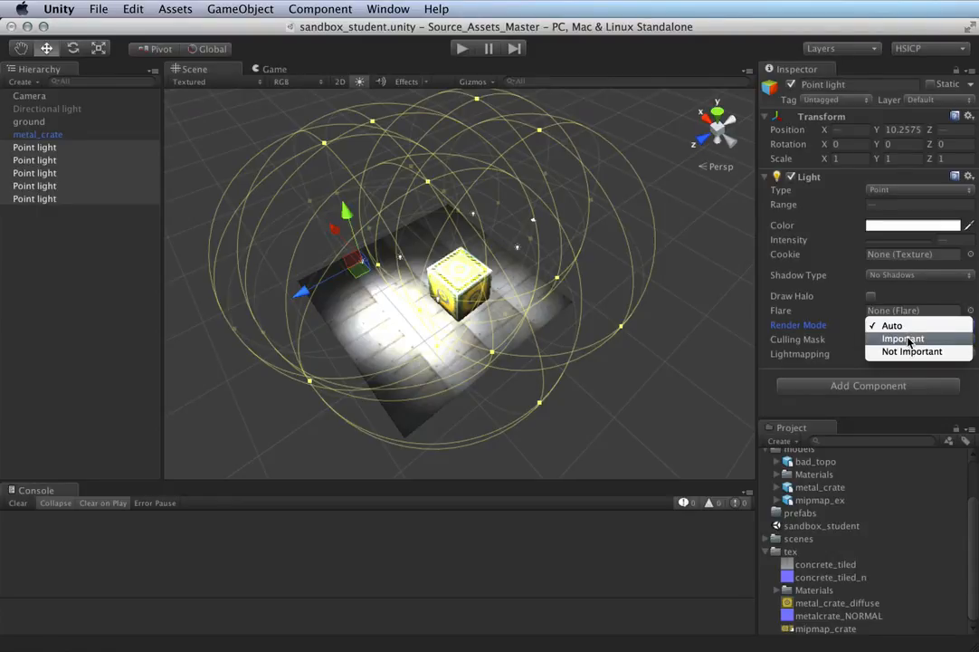
click(906, 339)
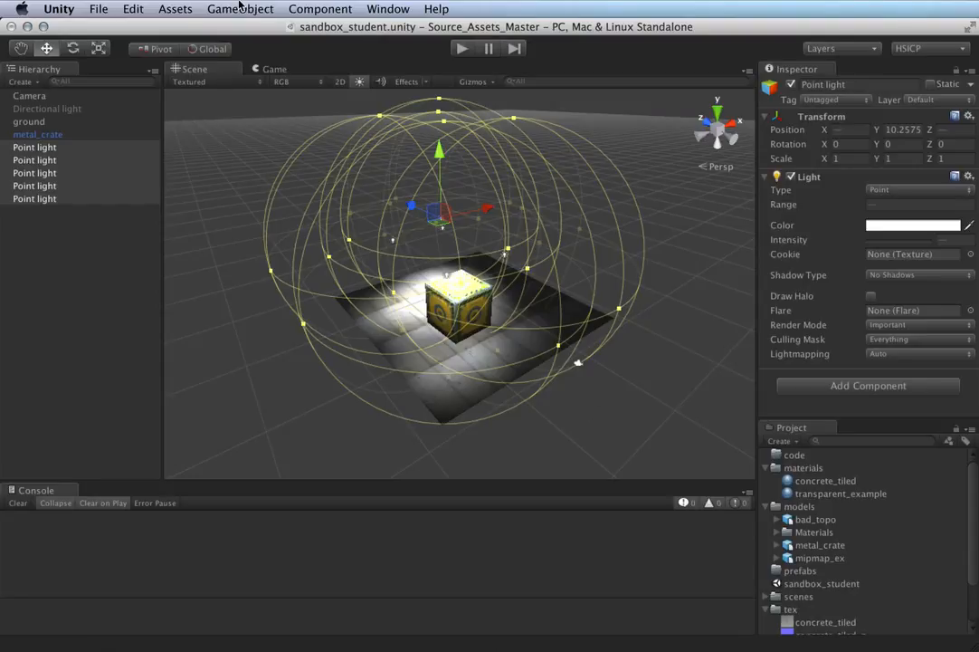
Step: Create a new particle system in the scene
click(240, 8)
mouse_move(265, 45)
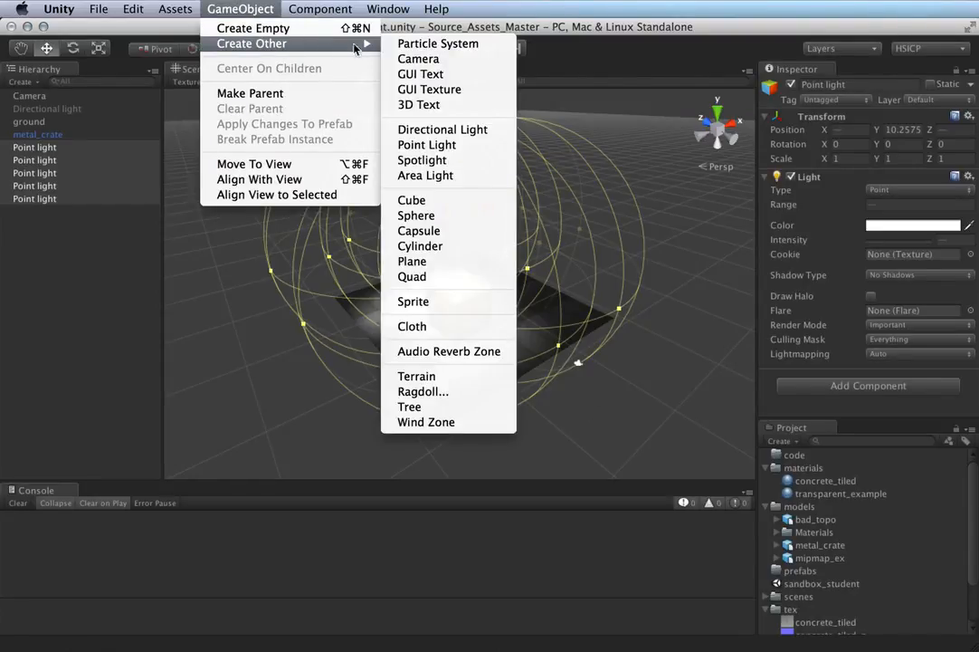
click(414, 45)
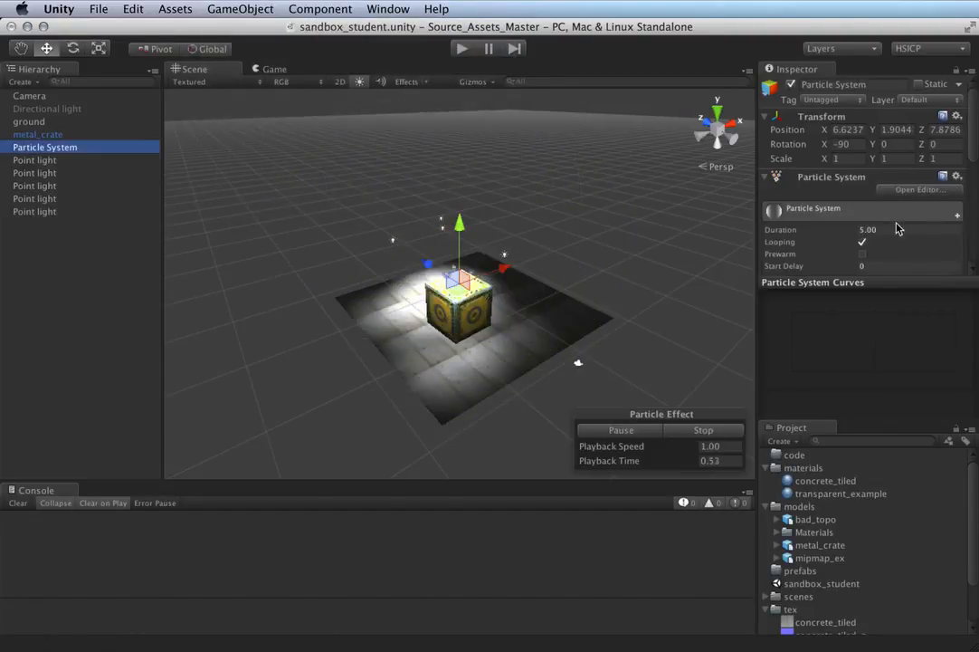
Step: Set the particle system's Start Lifetime to 10 and its Start Speed to 1
scroll(889, 248, down, 4)
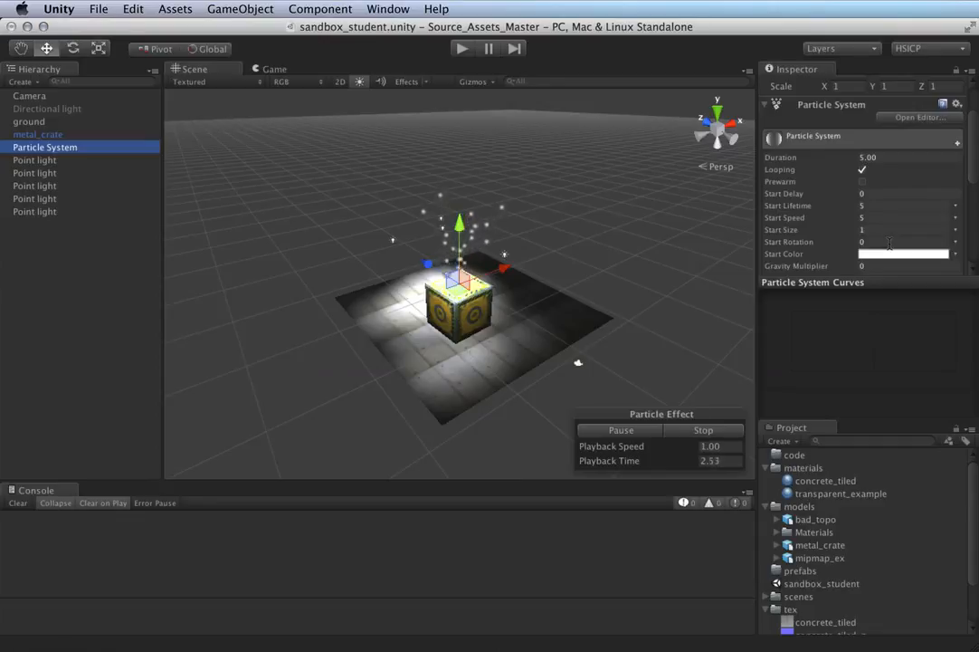
scroll(889, 243, down, 2)
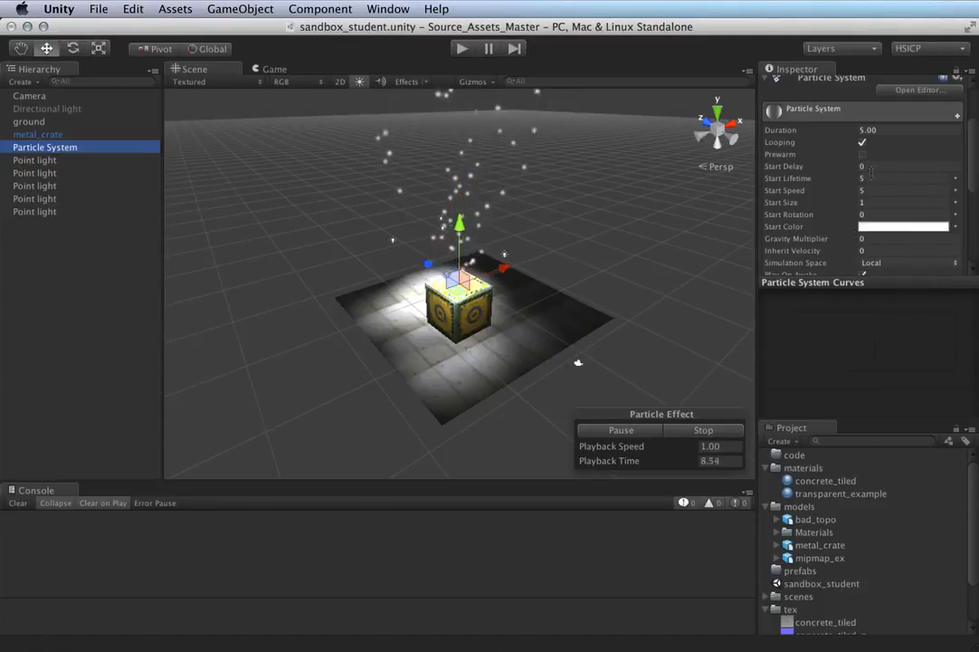
scroll(888, 244, down, 10)
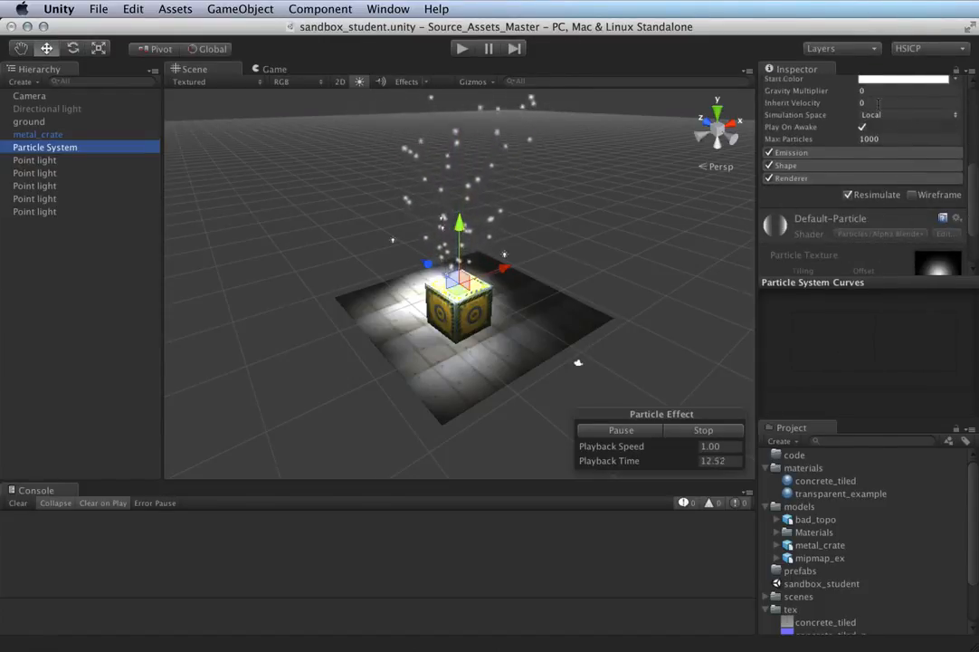
scroll(880, 110, up, 9)
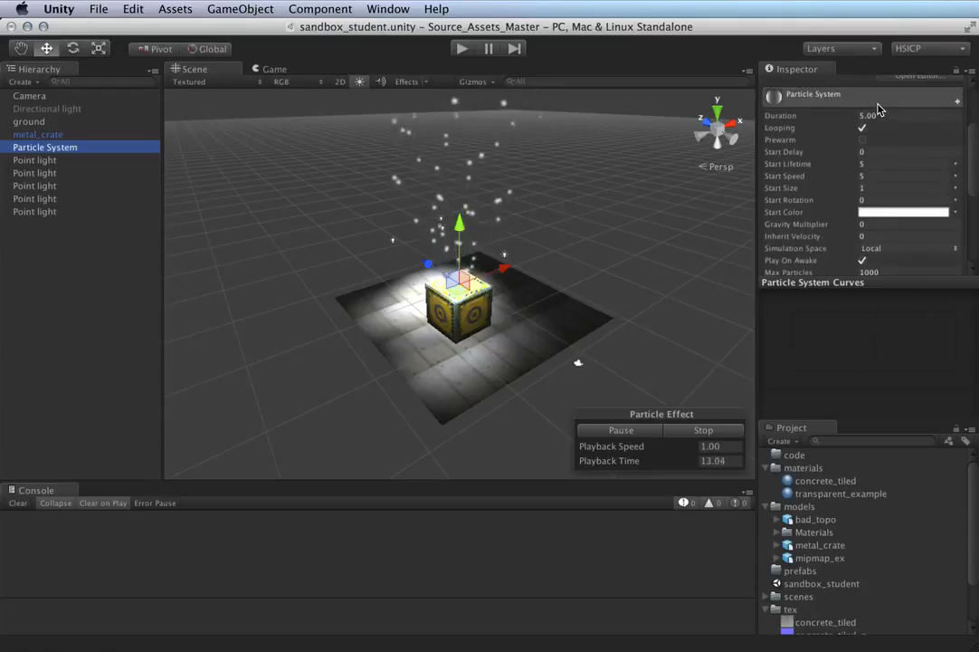
click(877, 163)
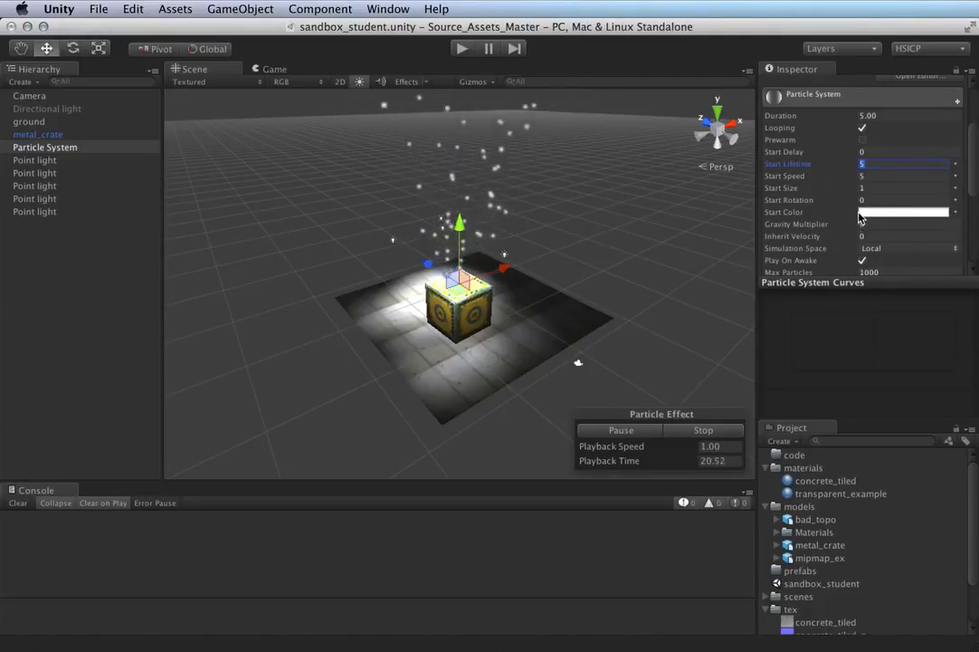
text(0)
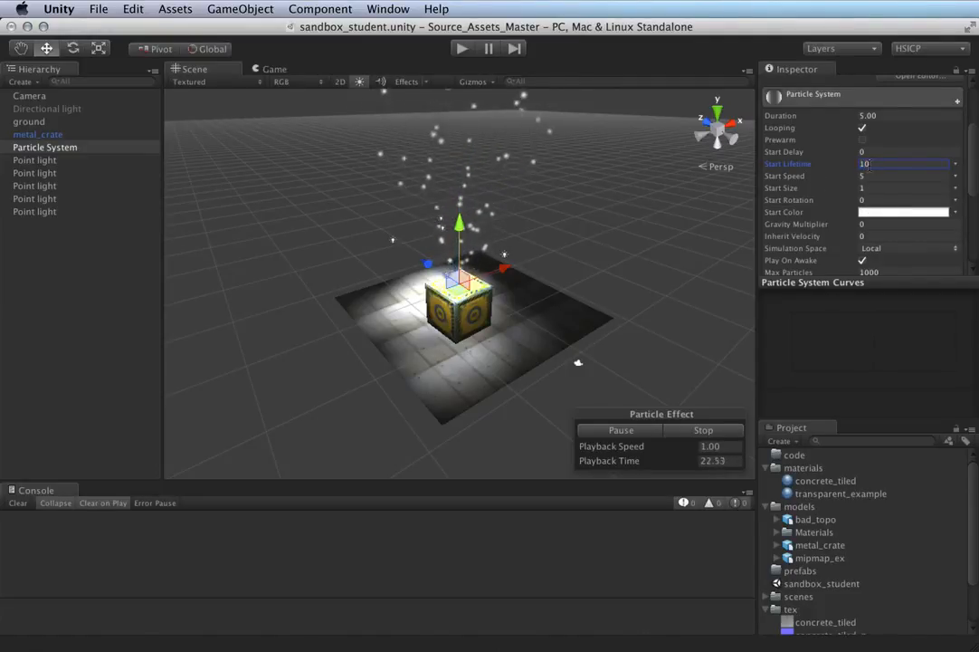
key(Tab)
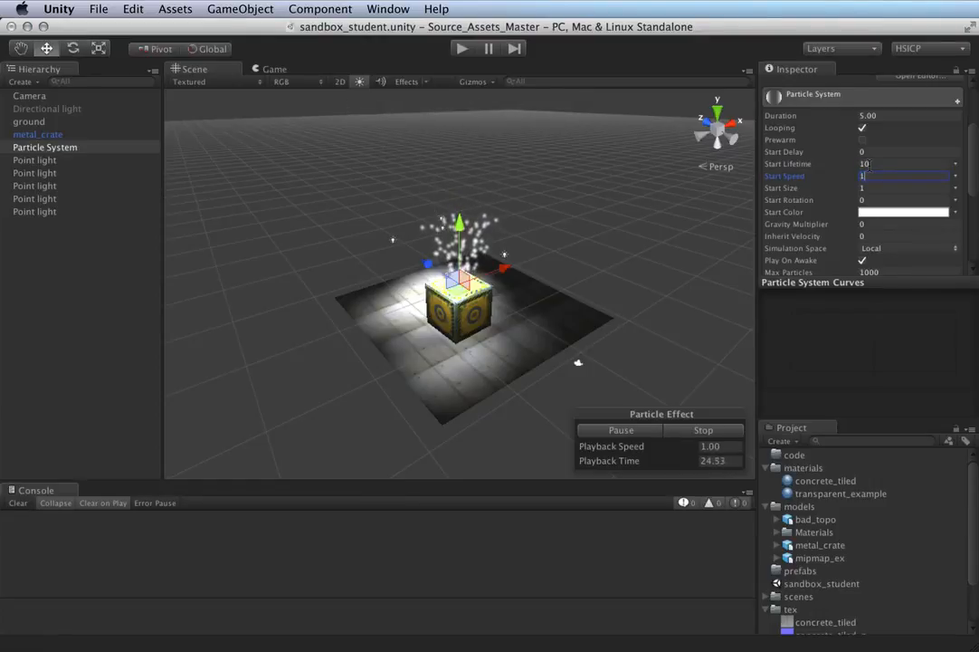
Step: Move the particle system along X and Z, off the crate and over the dark part of the ground
scroll(664, 198, up, 4)
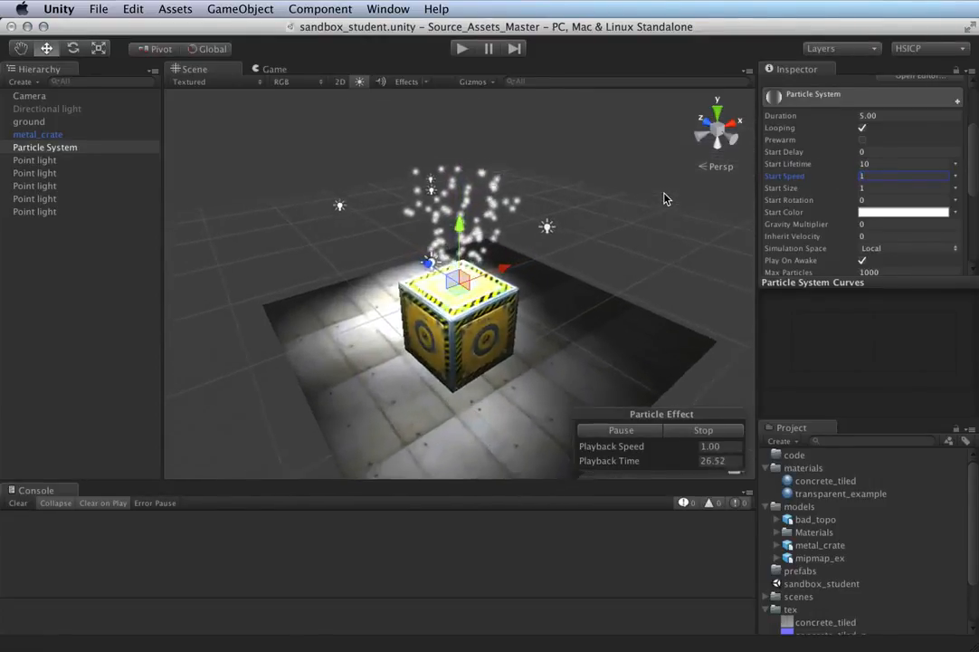
drag(503, 275, 559, 261)
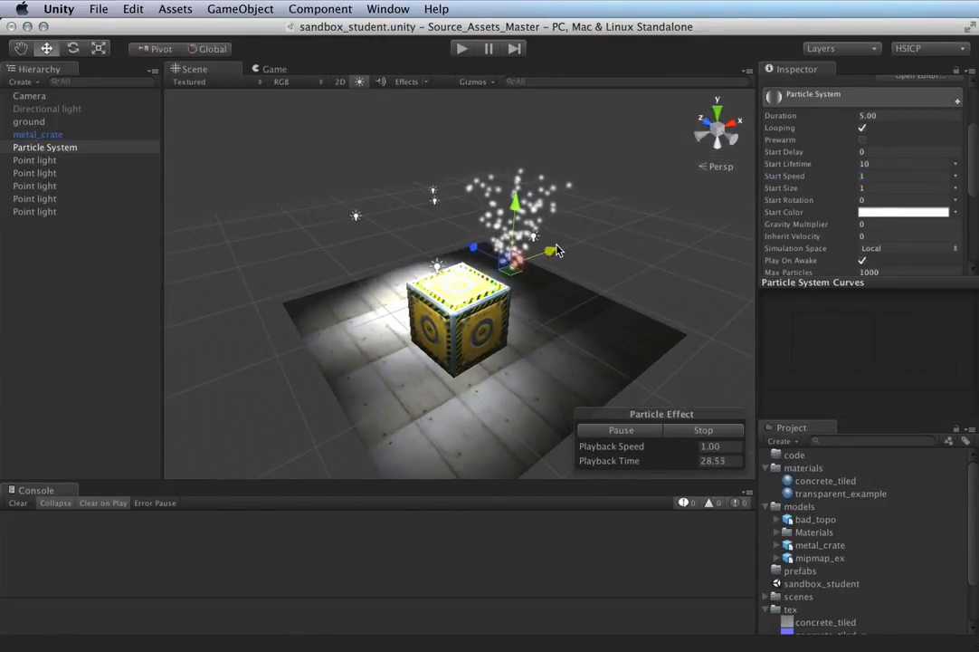
drag(487, 253, 547, 328)
scroll(697, 356, down, 4)
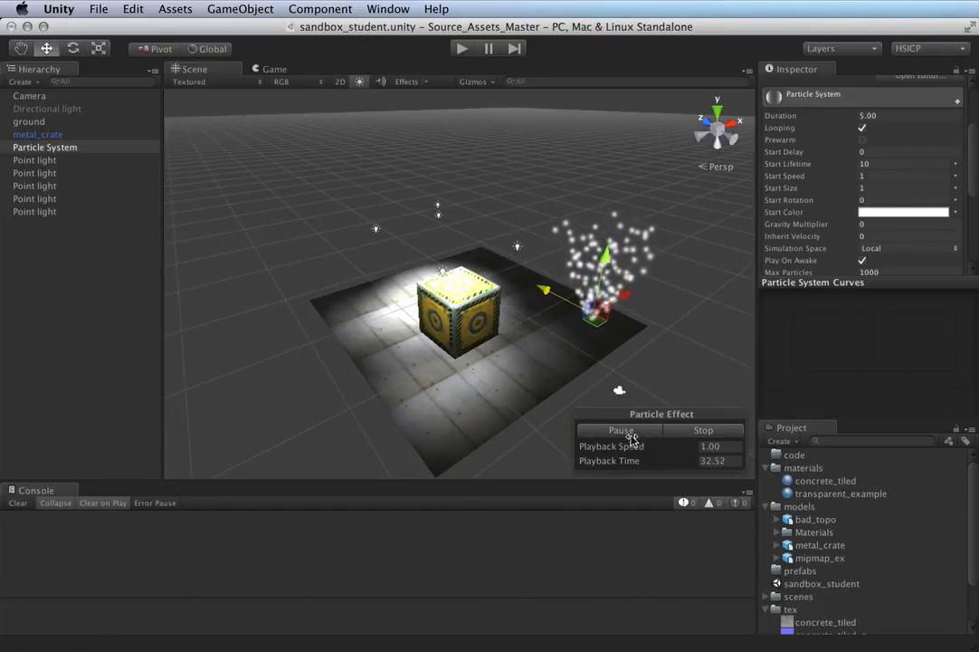
scroll(691, 313, up, 3)
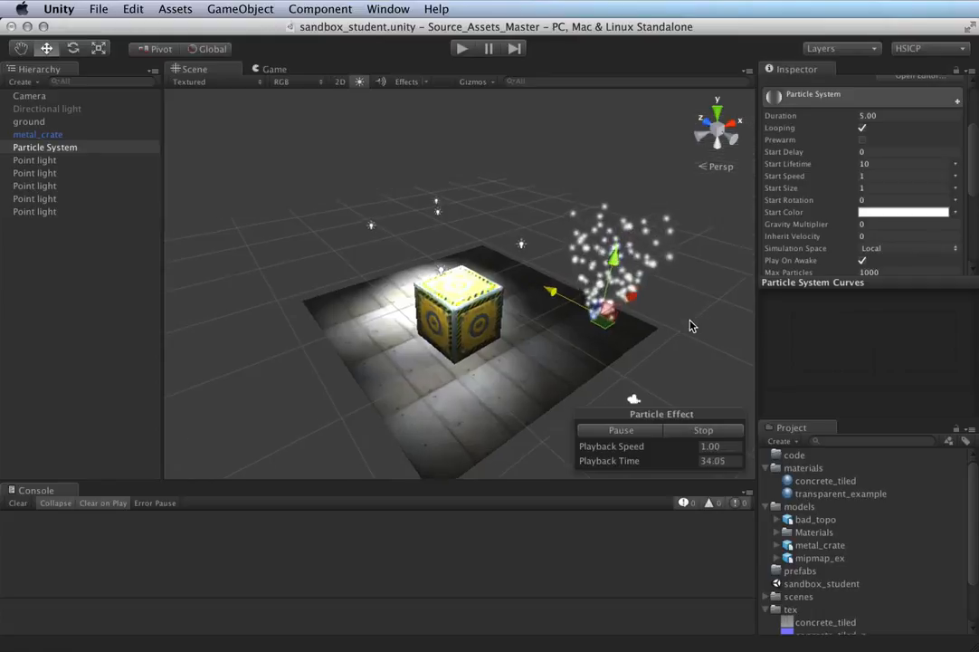
Step: Rotate the particle system so that it emits toward the crate
key(e)
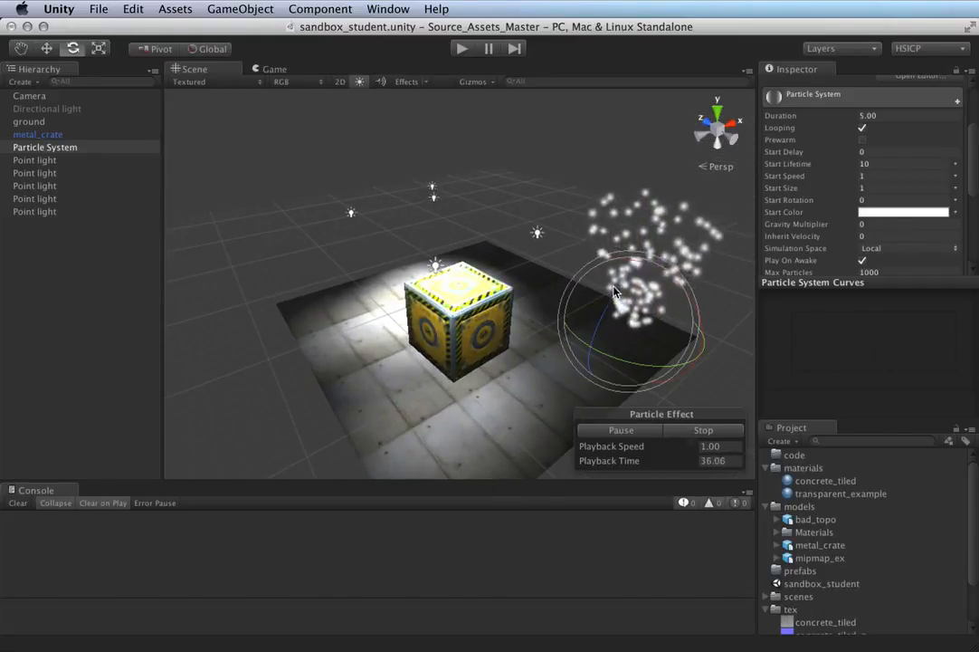
drag(614, 290, 517, 448)
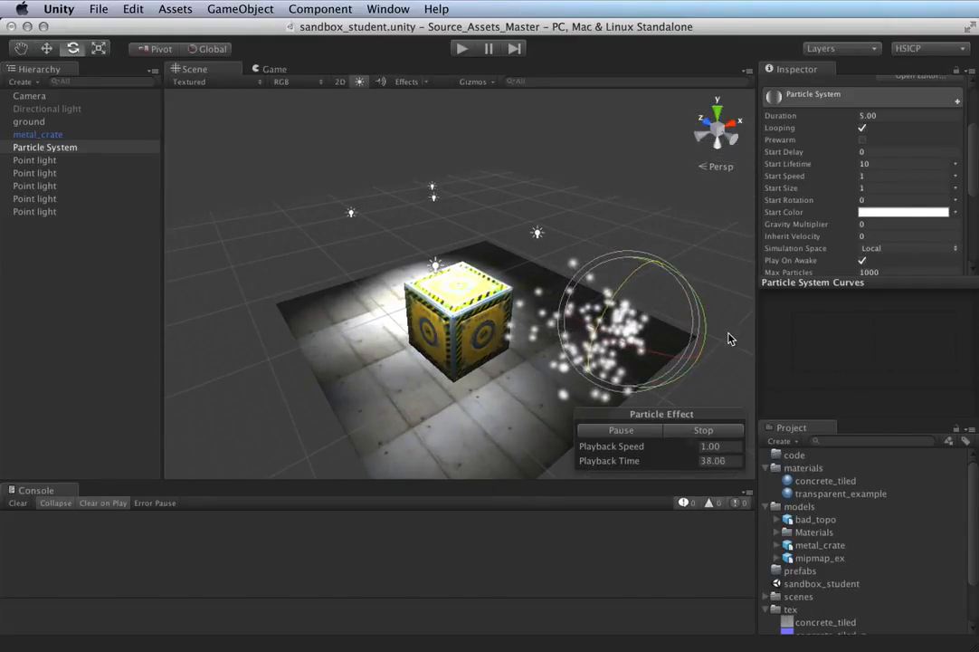
alt+drag(729, 338, 494, 340)
Step: Move the particle system closer to the crate so the particles run into its faces, and inspect where they intersect
key(w)
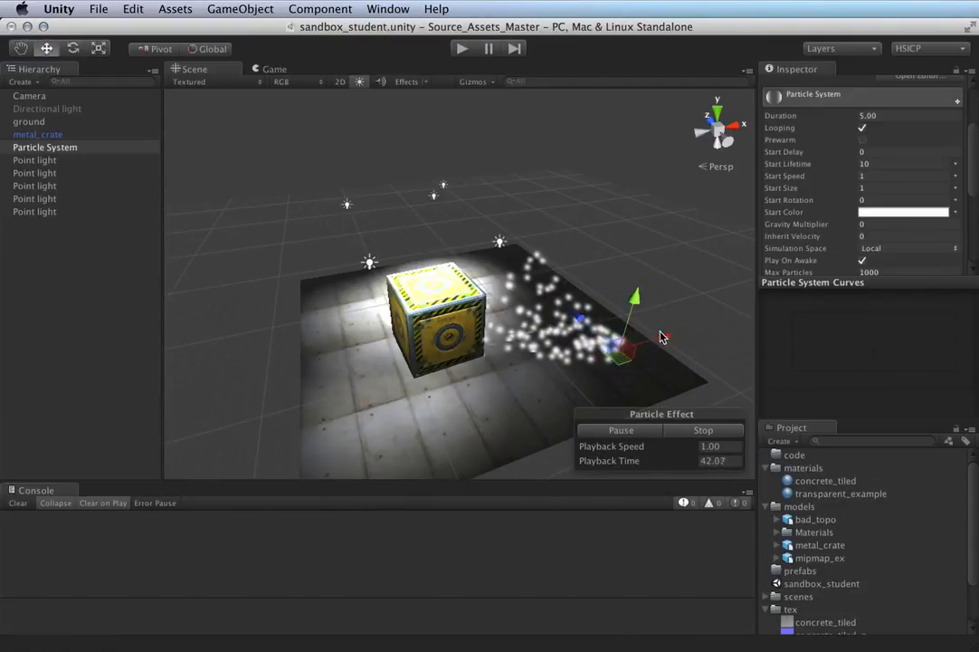
scroll(656, 378, up, 5)
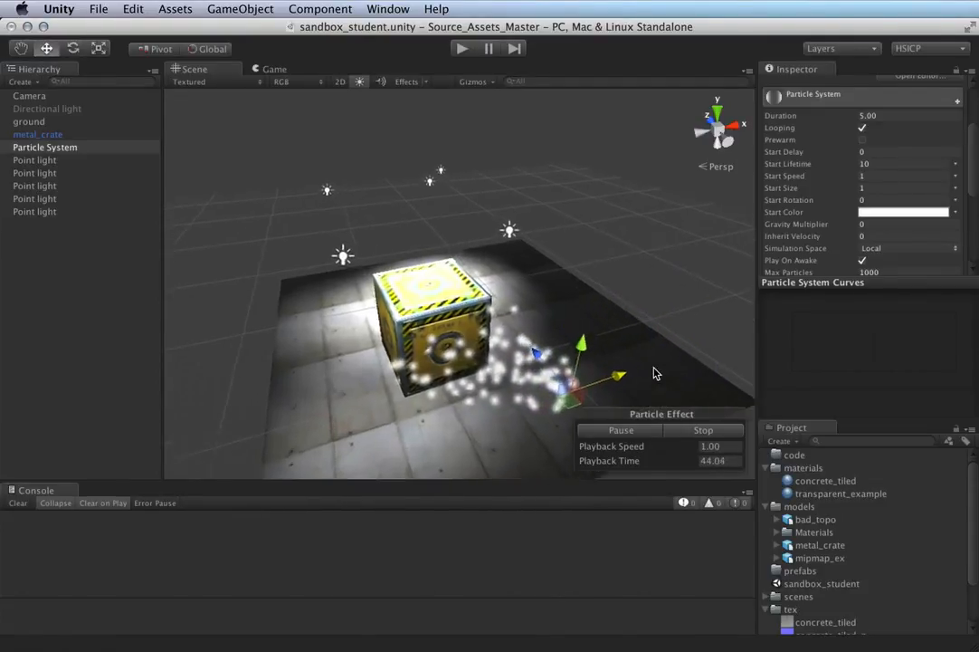
alt+drag(655, 378, 615, 246)
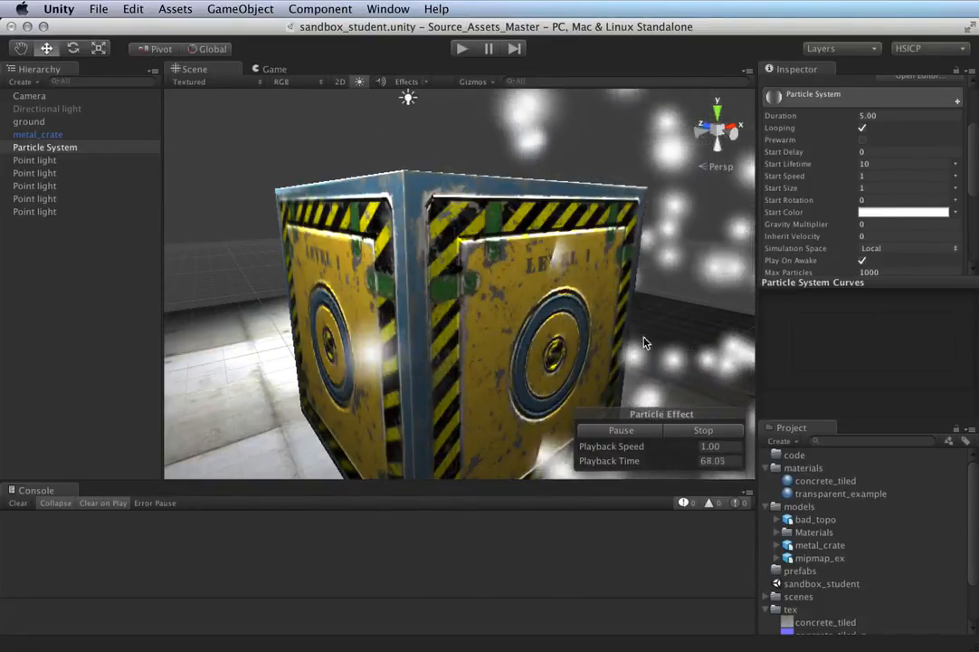
scroll(668, 353, down, 2)
scroll(668, 357, down, 5)
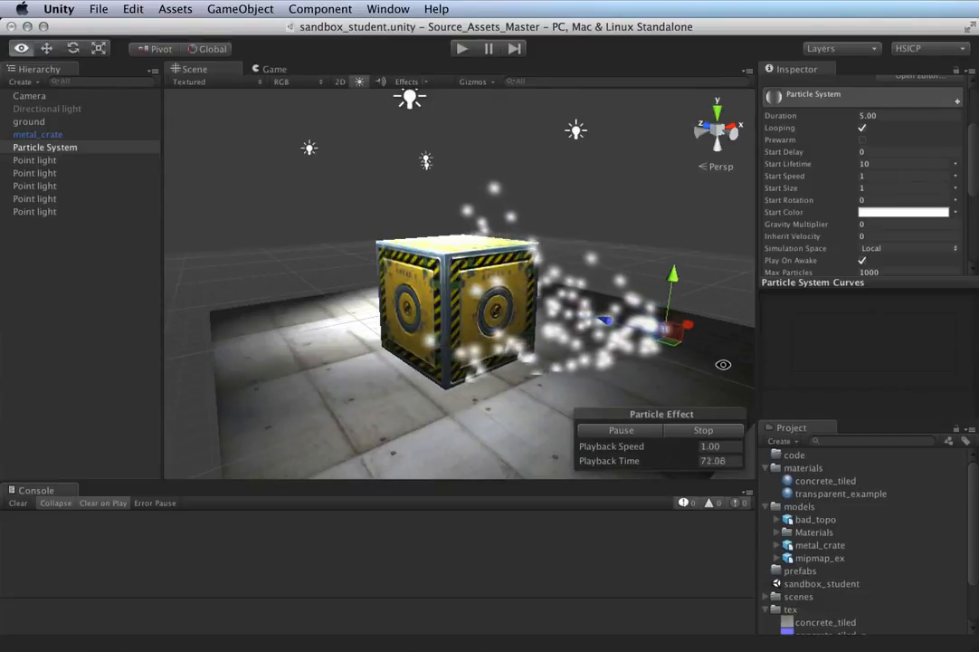
alt+drag(722, 363, 558, 360)
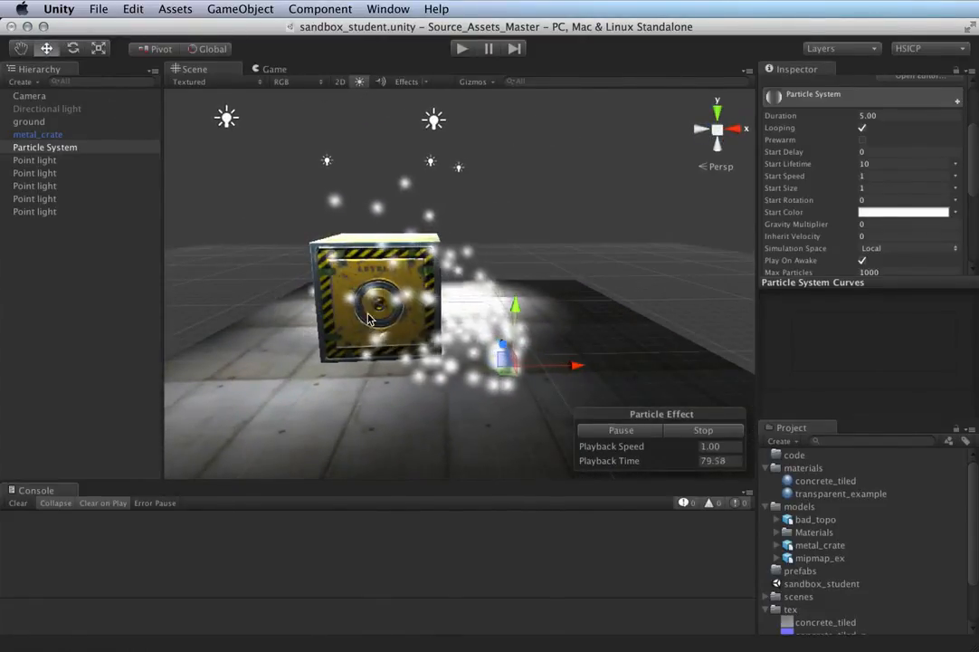
Step: Enable Soft Particles for the Good quality level in the project's Quality settings
click(133, 9)
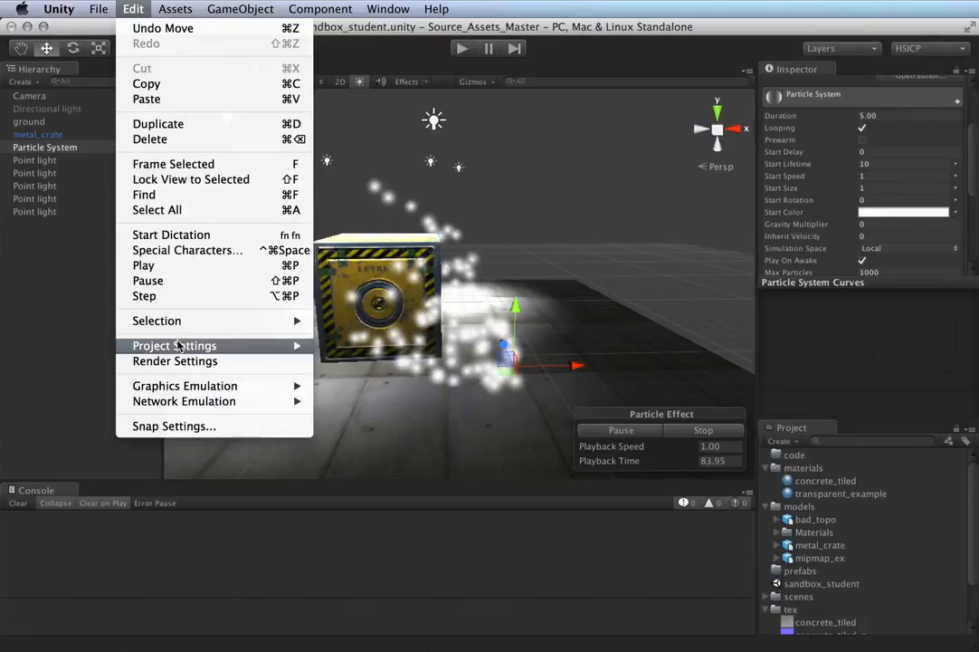
mouse_move(272, 346)
click(352, 453)
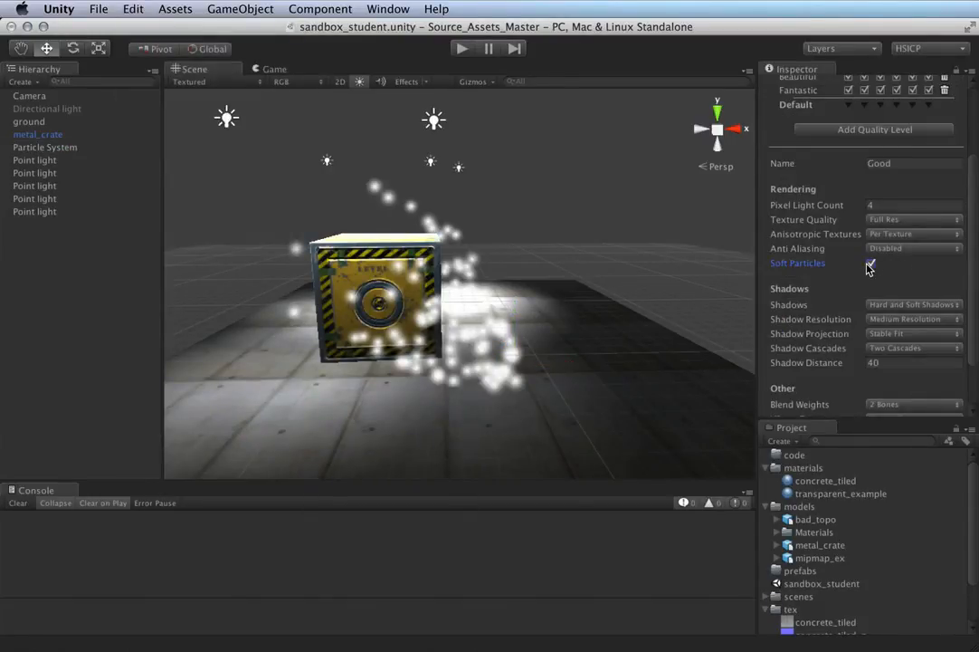
Step: Set the Rendering Path to Deferred Lighting in the Player settings
click(141, 6)
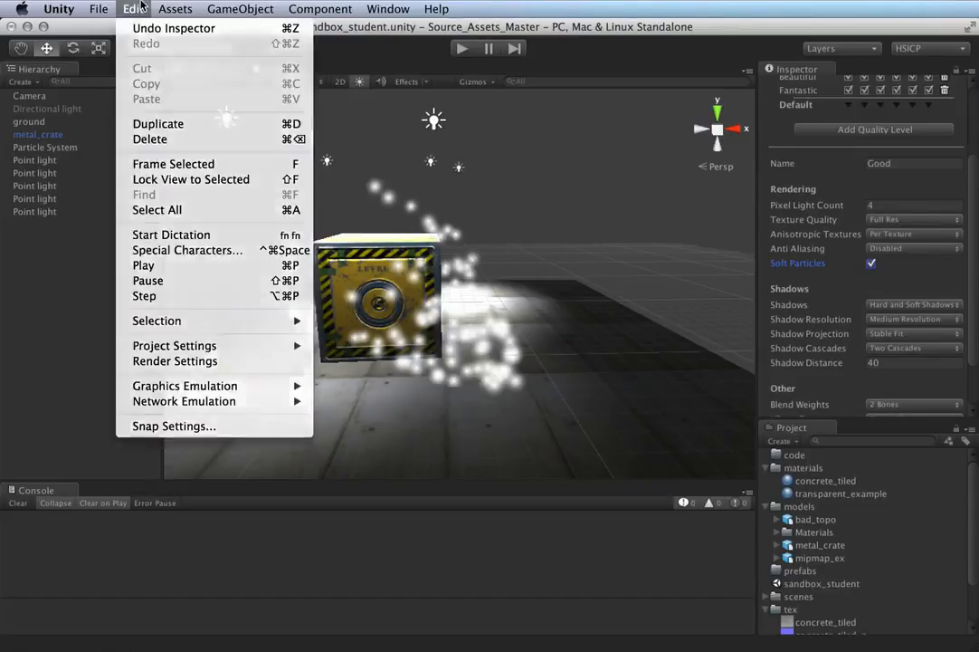
click(141, 6)
click(141, 6)
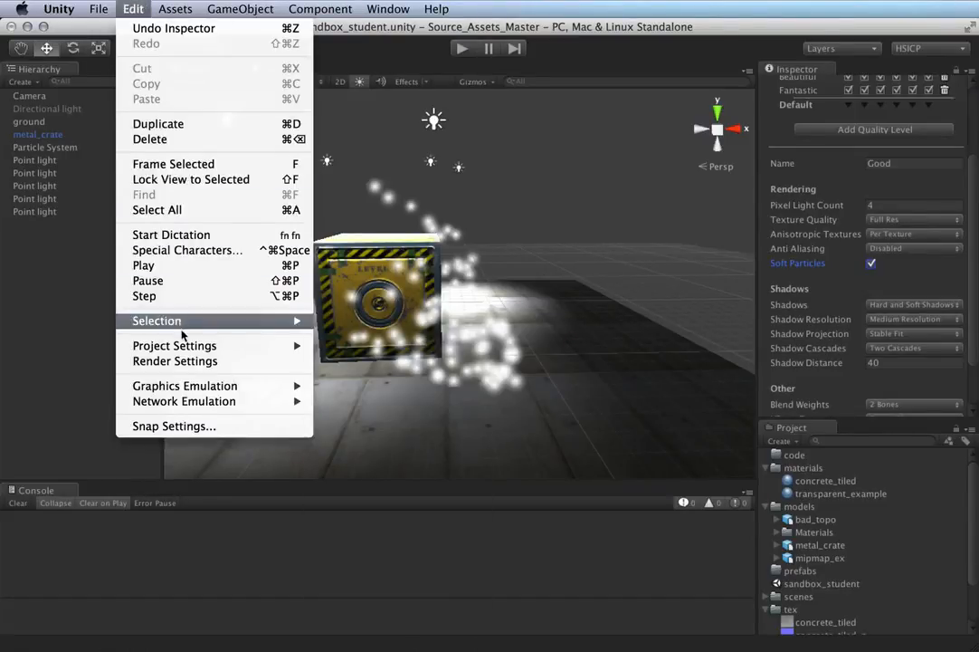
mouse_move(180, 342)
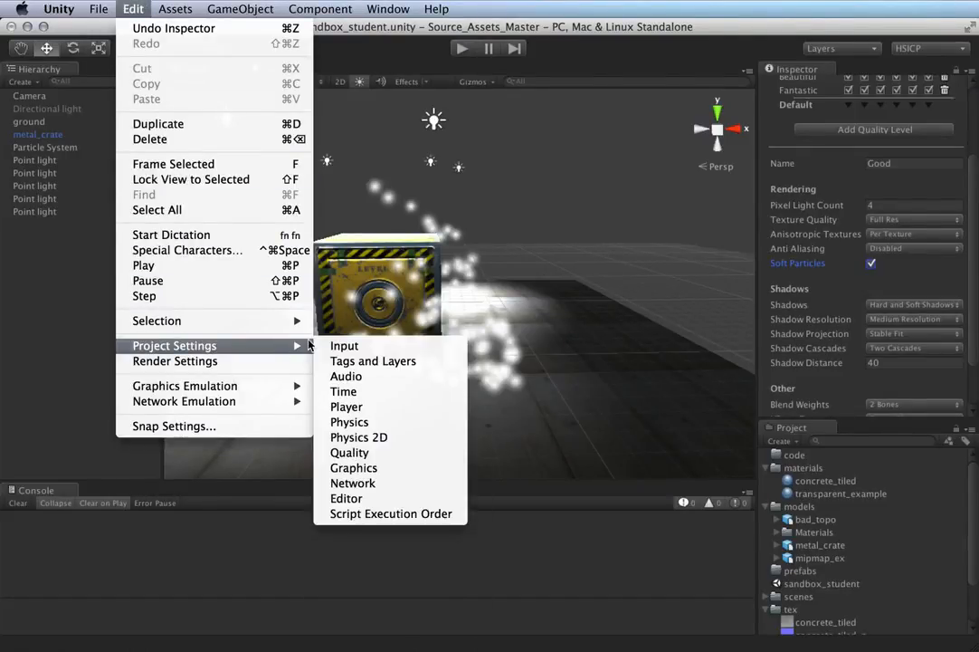
click(367, 406)
scroll(905, 359, down, 5)
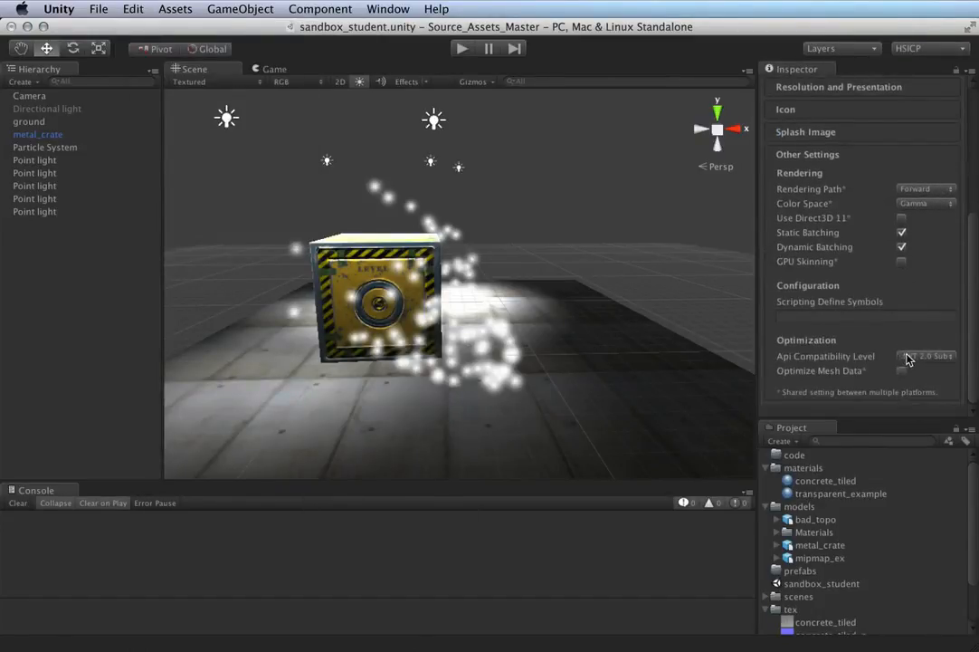
click(912, 189)
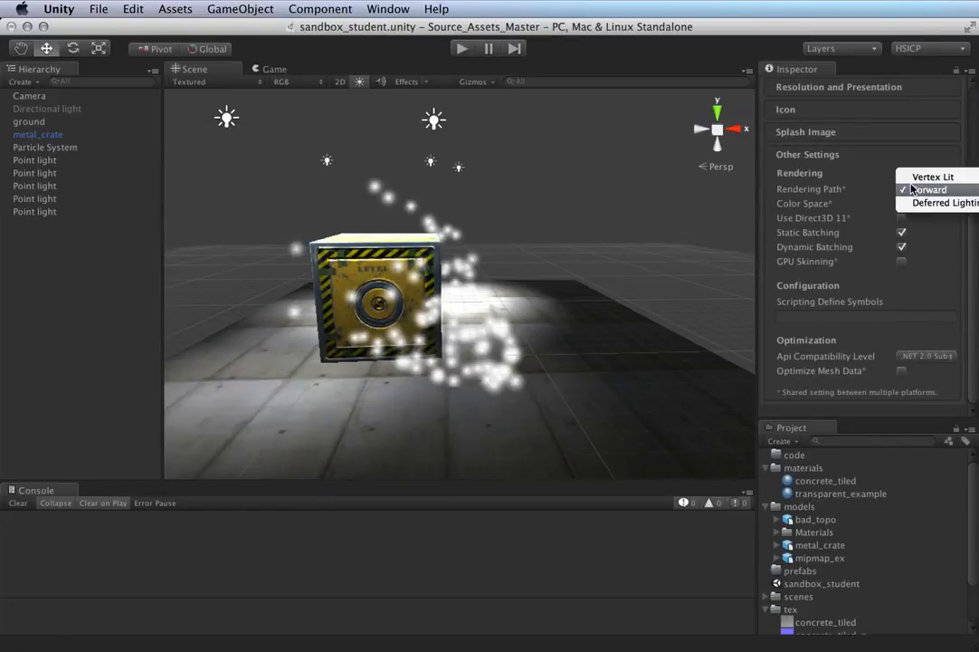
click(915, 202)
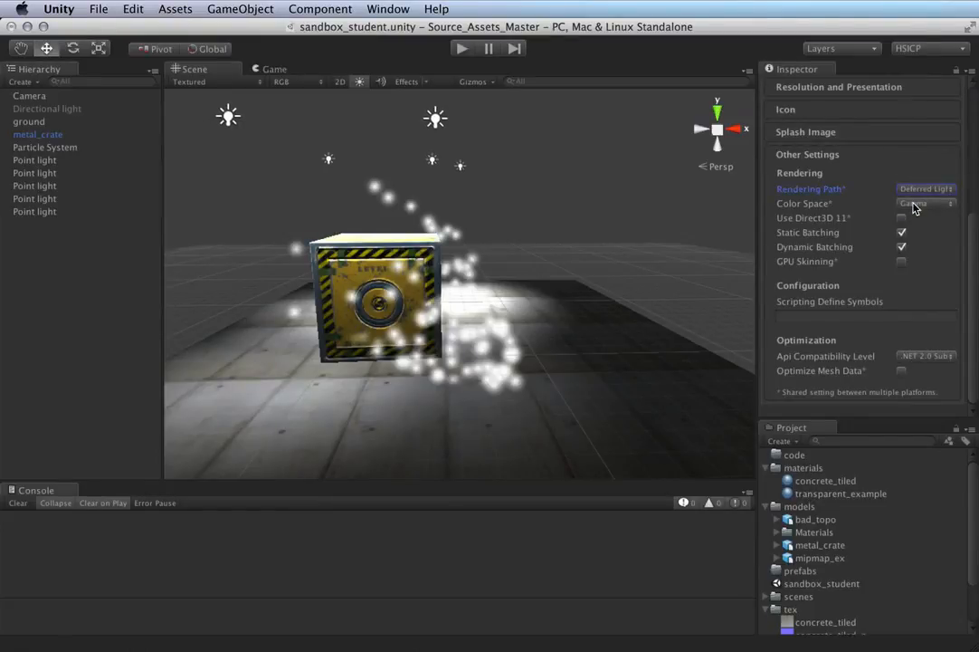
Step: Select the particle system and examine from several angles how its particles meet the crate and ground
scroll(562, 250, down, 3)
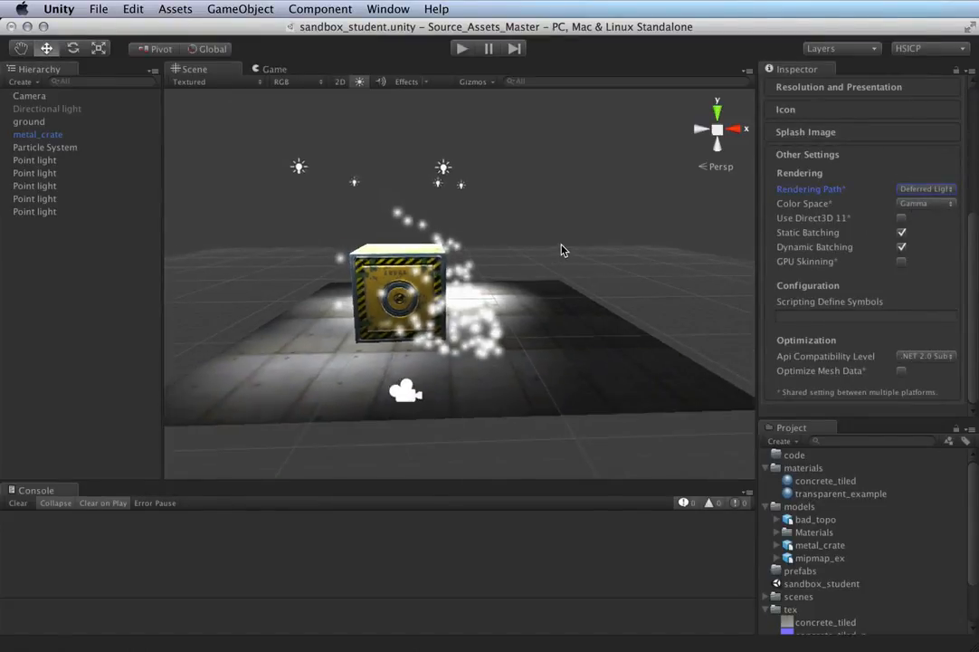
click(492, 345)
alt+drag(492, 345, 615, 333)
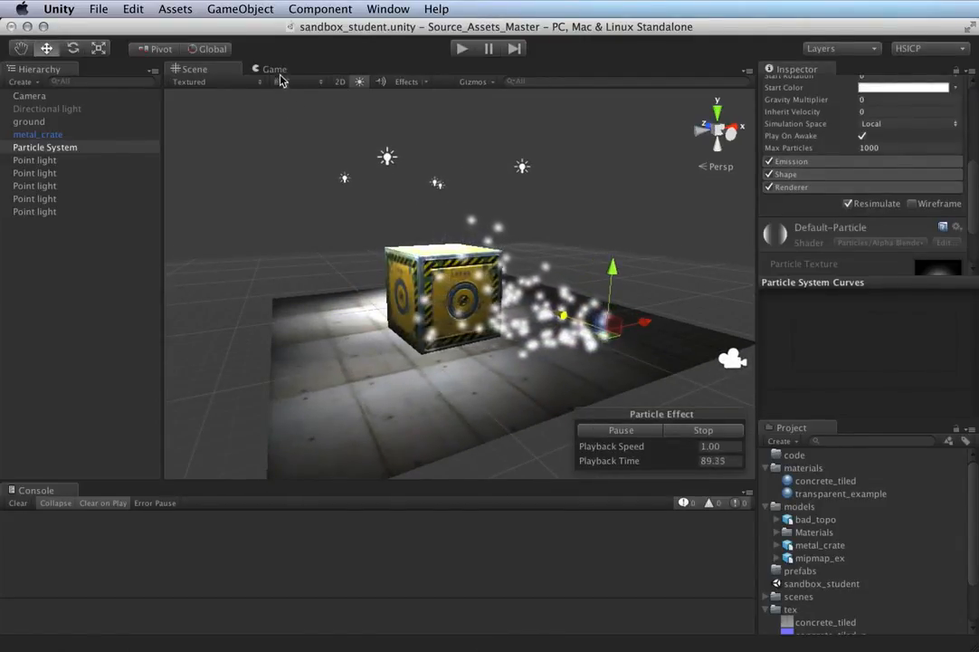
alt+drag(498, 153, 417, 178)
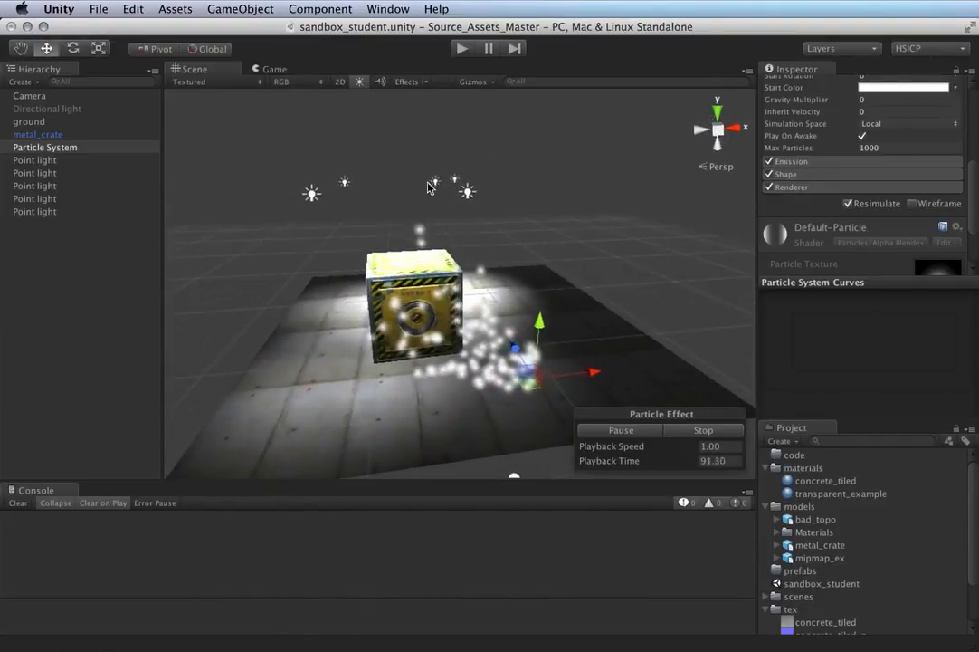
Step: Play the scene in the Game view to see how the soft particles meet the crate and ground
scroll(579, 315, up, 4)
click(280, 70)
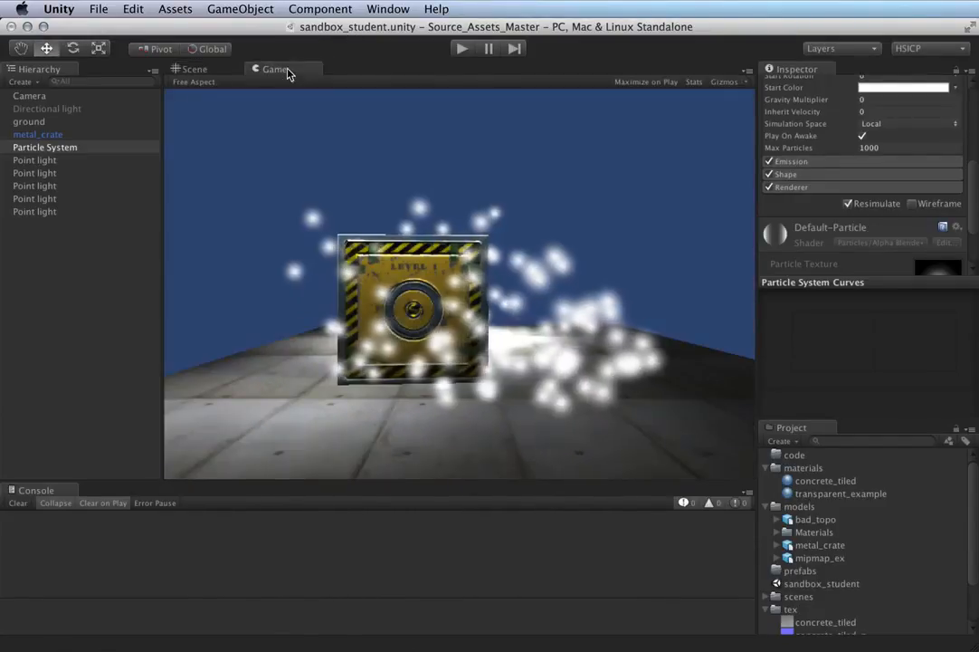
click(463, 49)
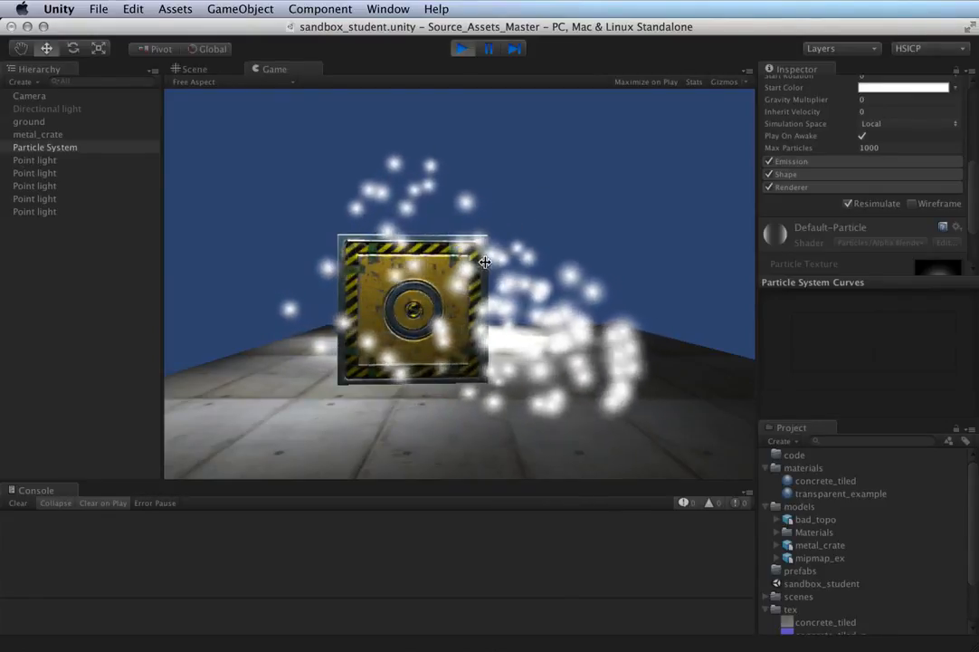
Step: Switch the Rendering Path to Forward in the Player settings while playing to compare the particles, and stop playback back in the Scene view
click(133, 9)
mouse_move(194, 347)
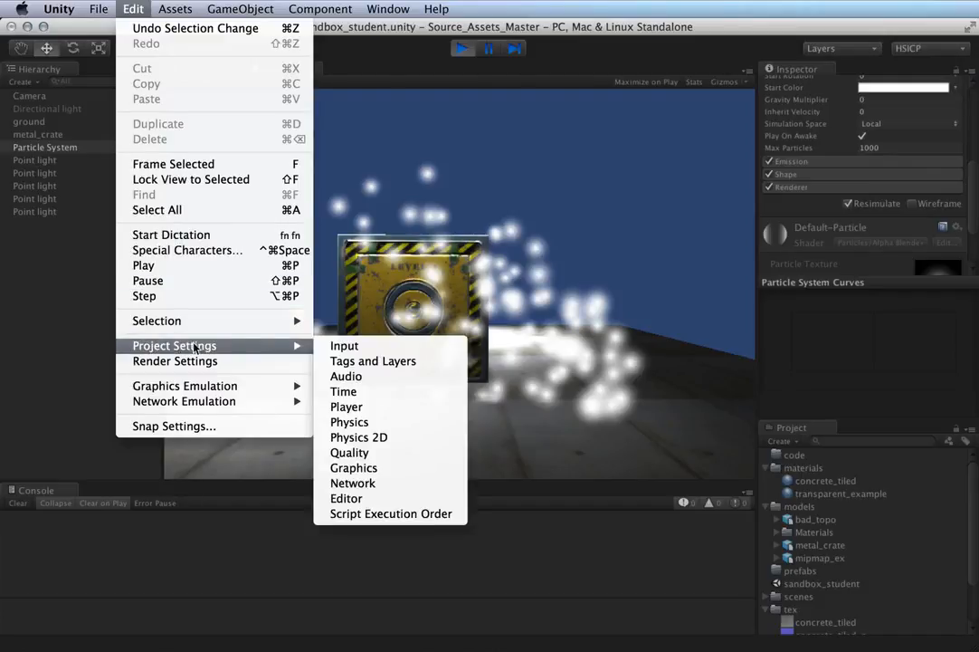
click(346, 408)
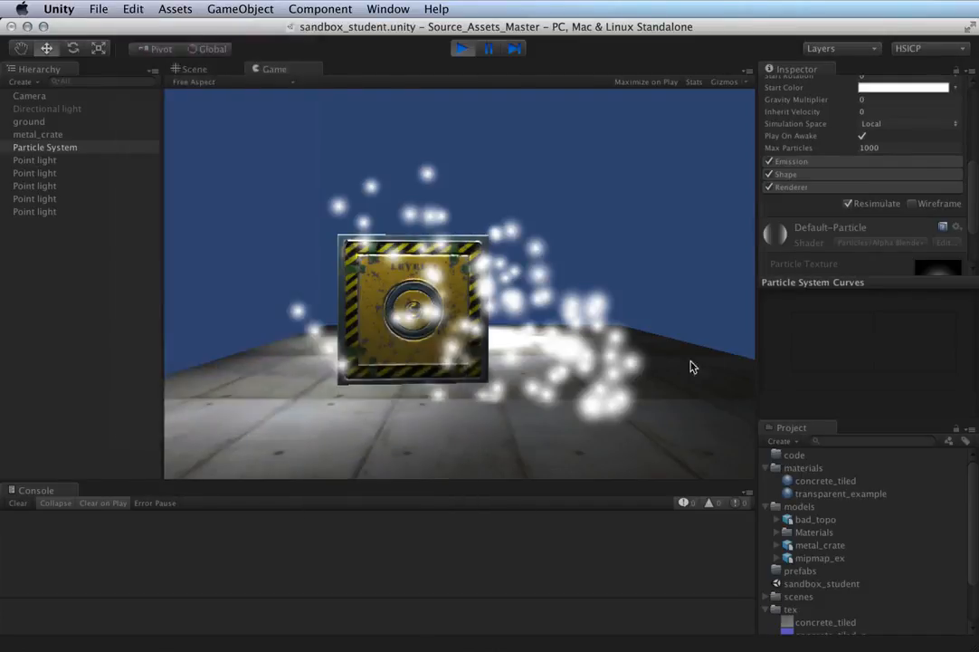
click(925, 190)
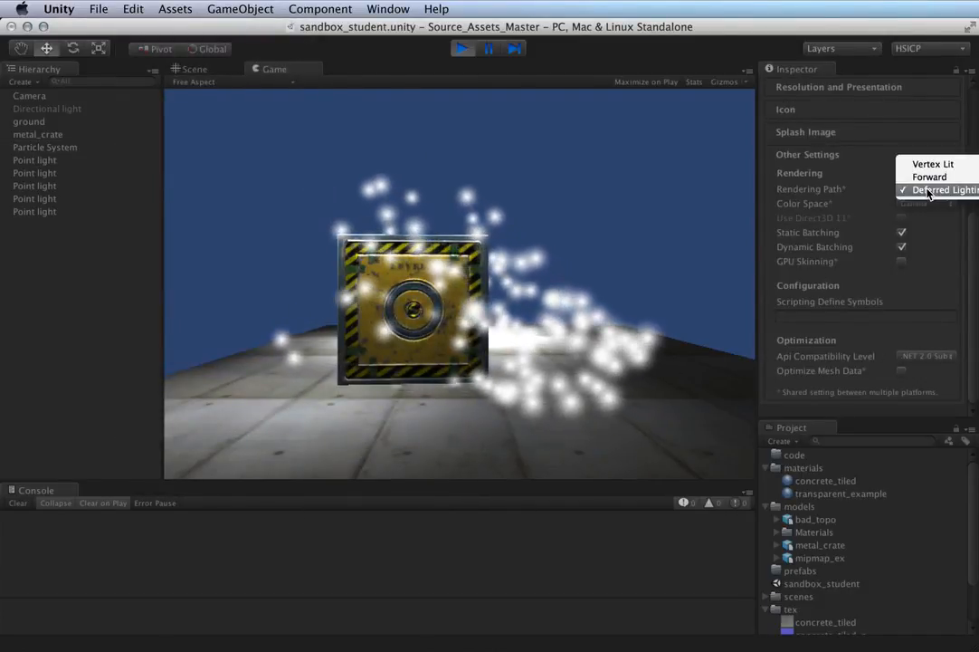
click(931, 178)
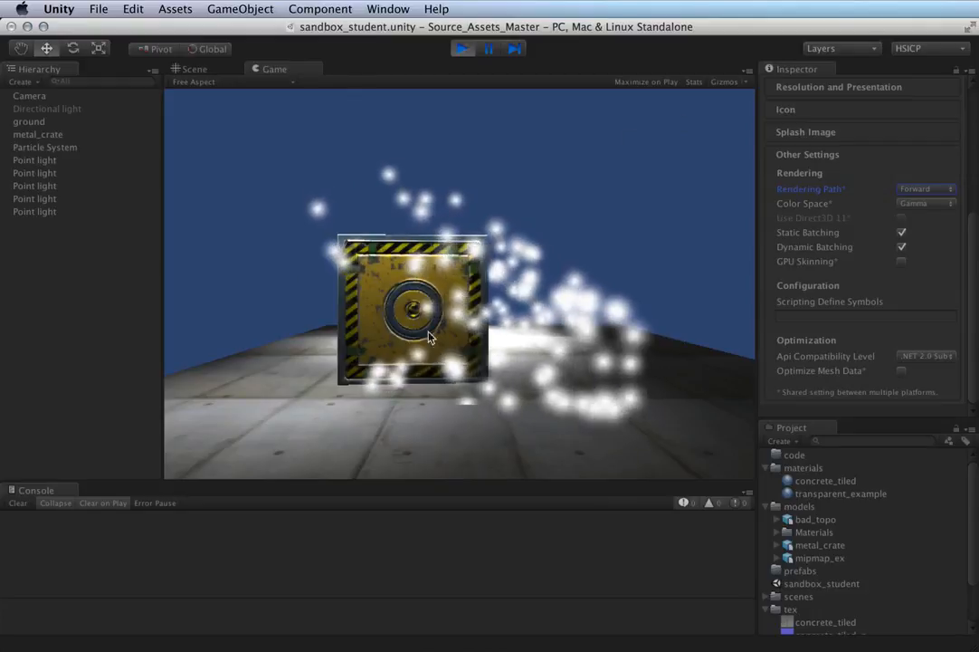
click(462, 48)
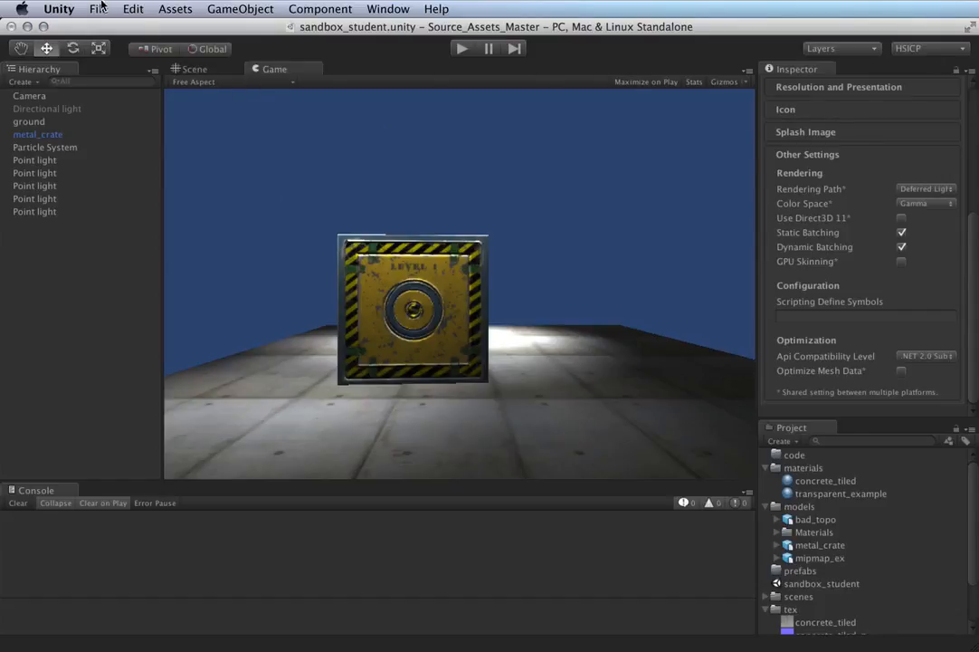
click(190, 69)
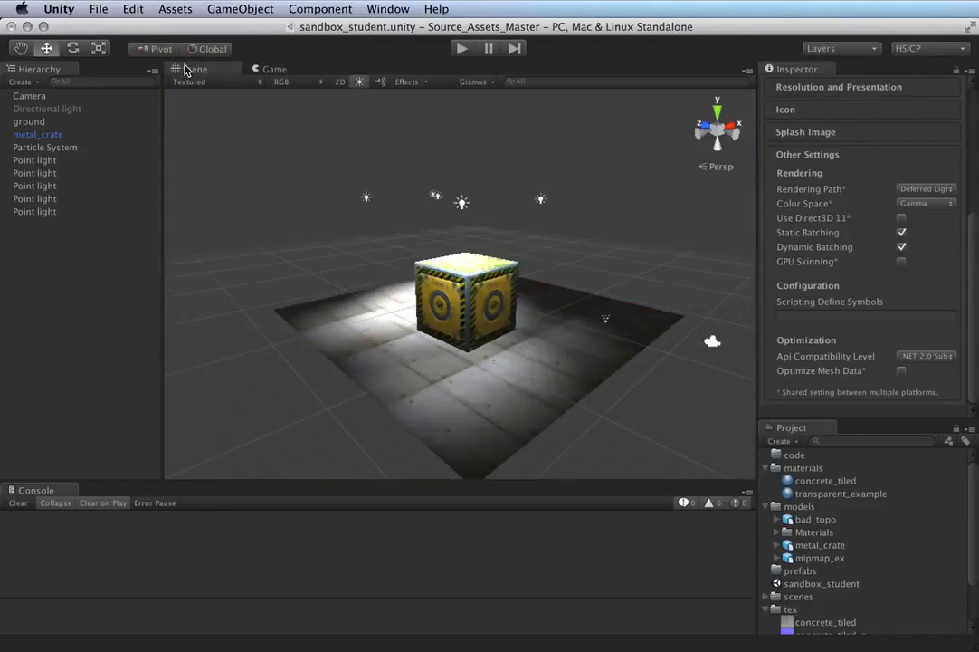
click(135, 9)
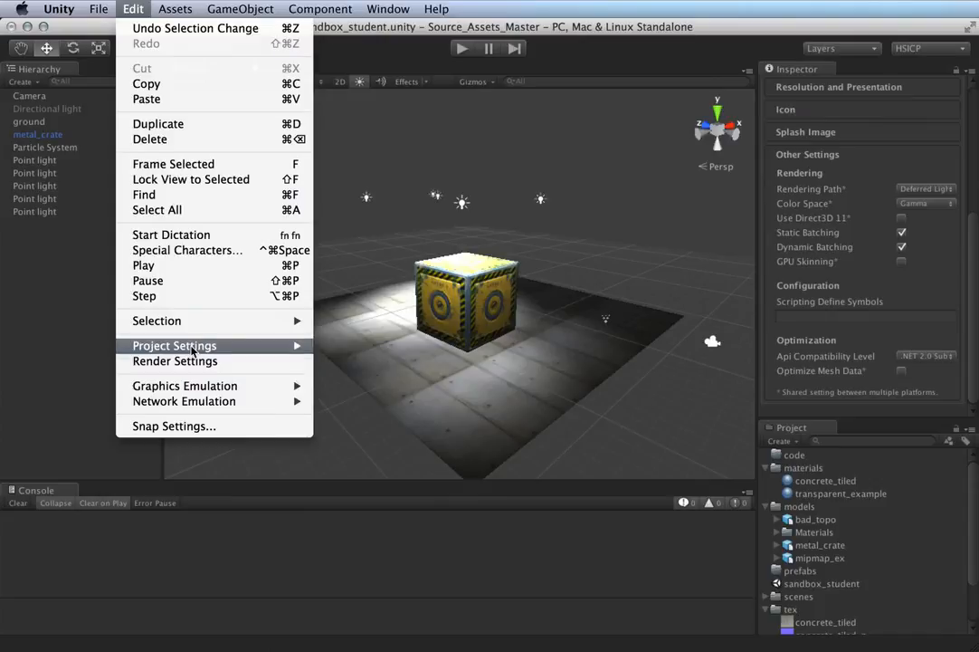
mouse_move(271, 345)
click(395, 453)
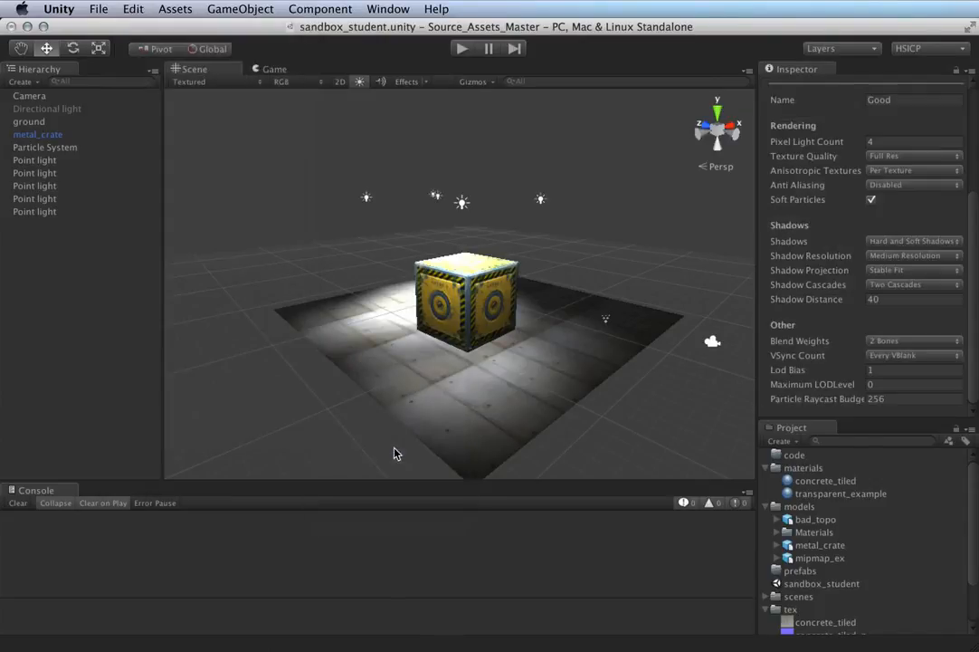
click(656, 237)
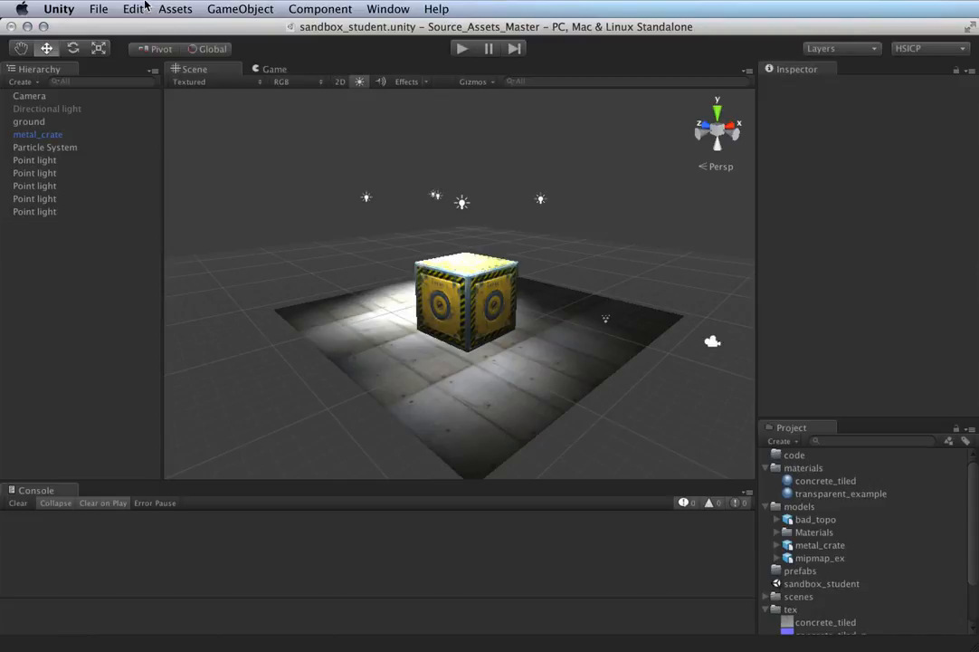
Step: Set Anti Aliasing to 4x Multi Sampling for the Good level in the project's Quality settings, and inspect the crate's edges near and far
click(143, 7)
mouse_move(271, 380)
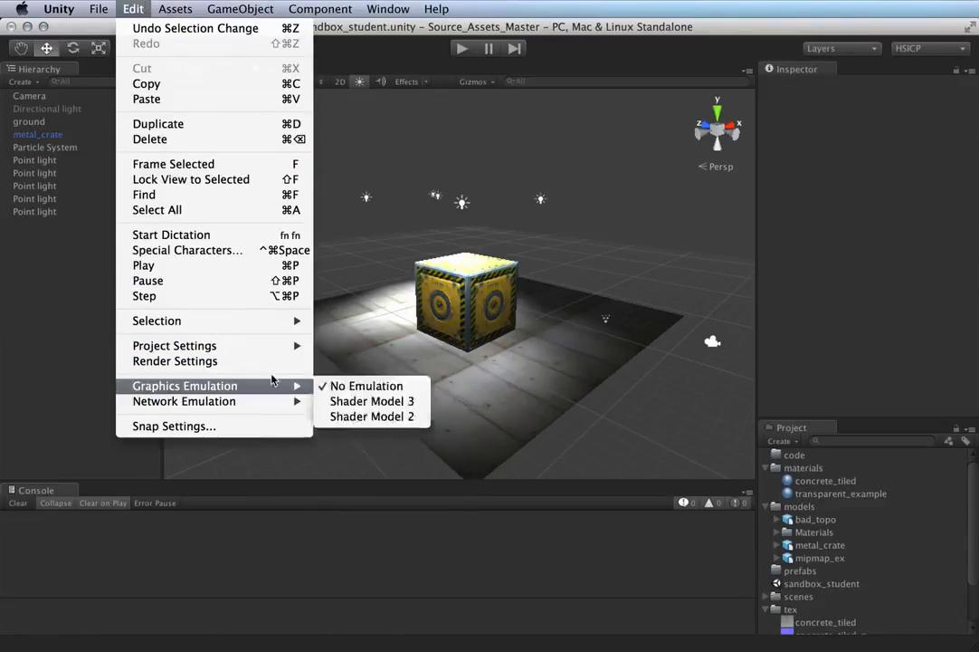
mouse_move(267, 348)
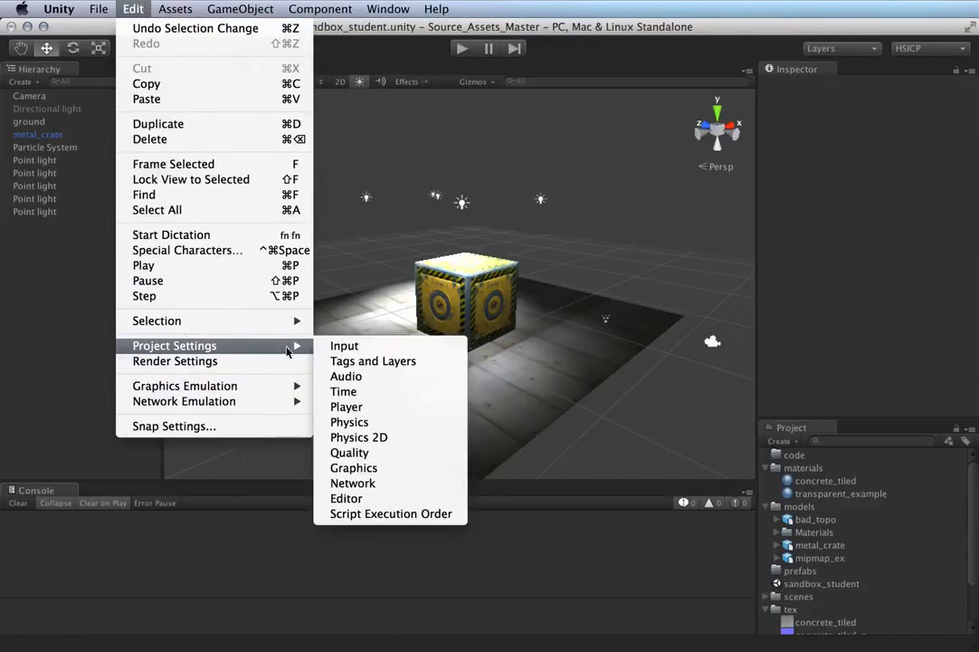
click(403, 453)
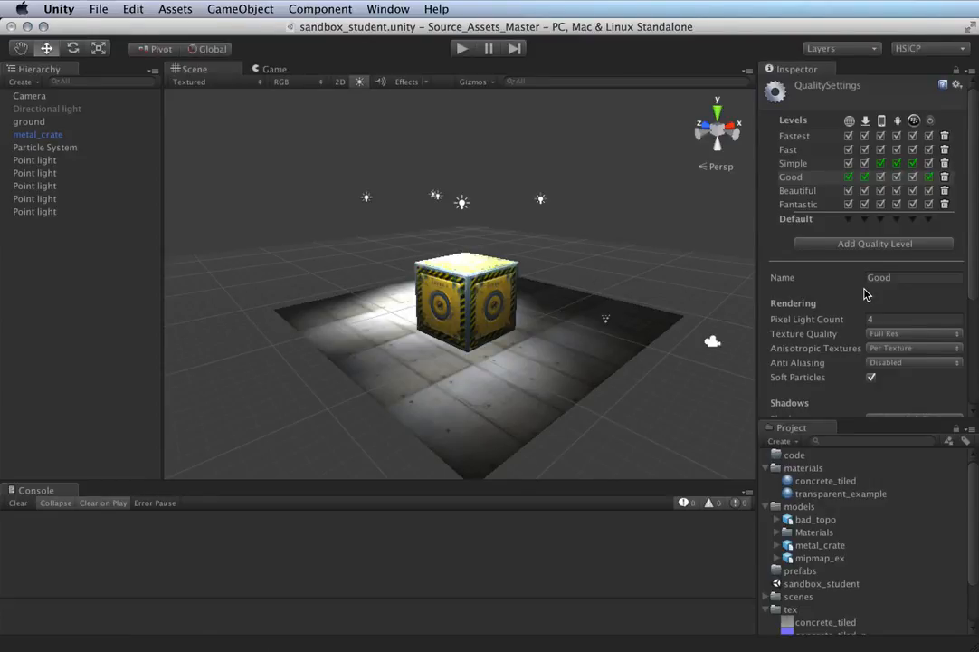
scroll(864, 294, down, 2)
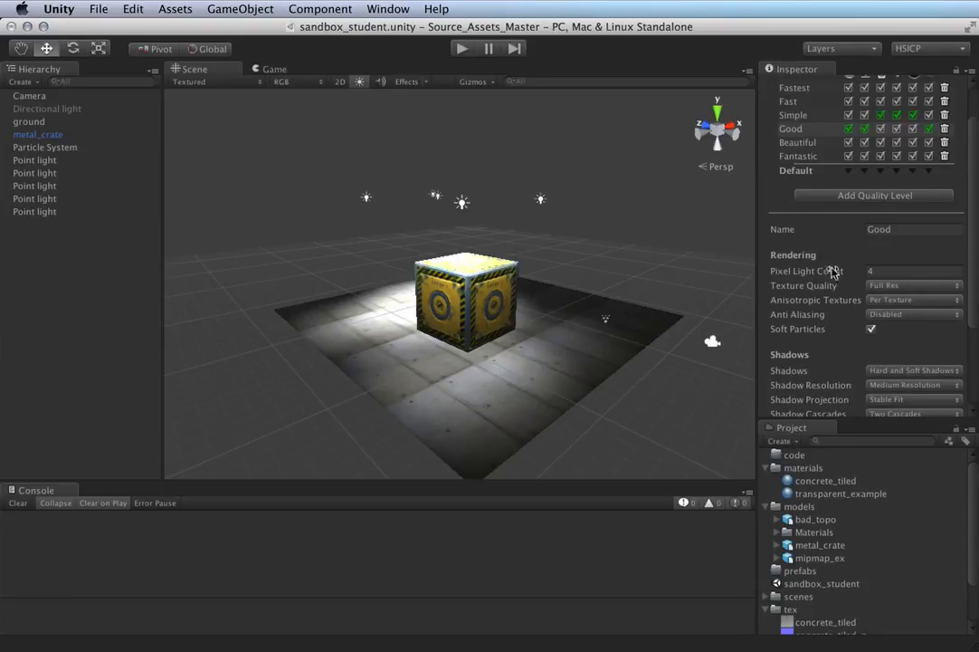
click(946, 316)
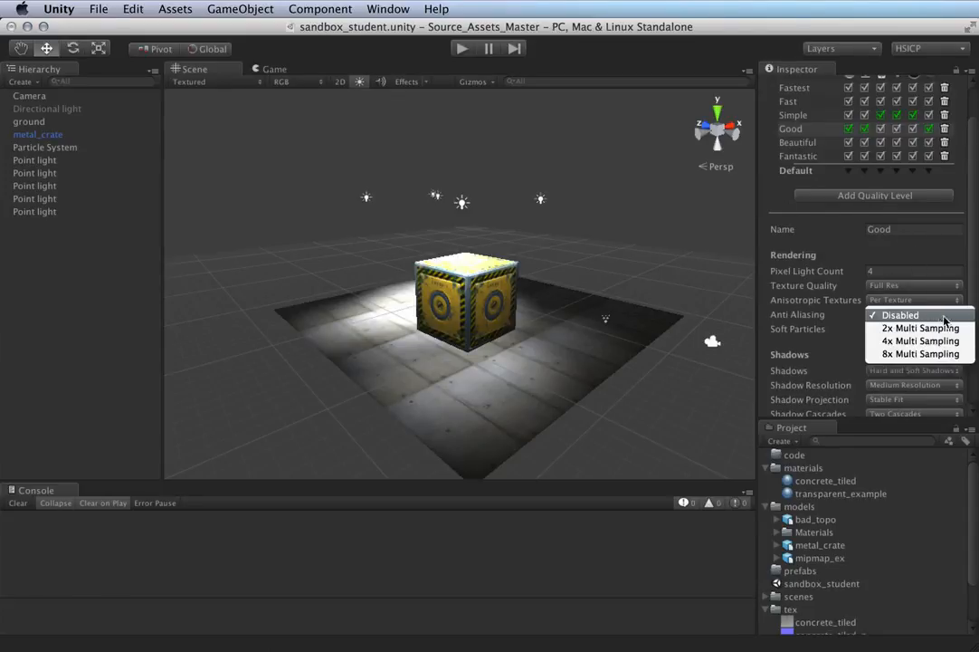
click(888, 342)
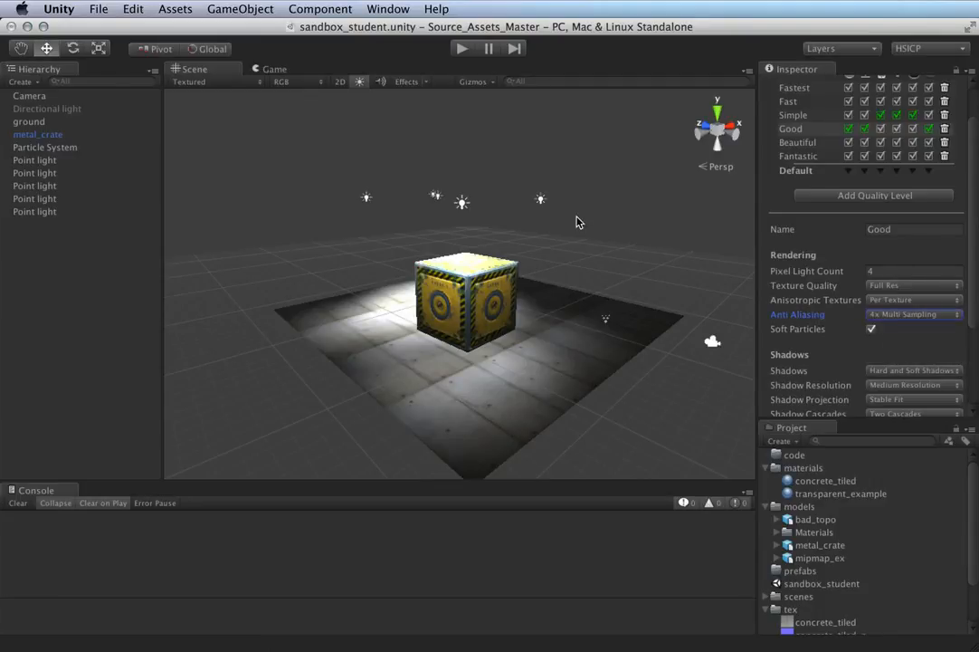
scroll(579, 219, up, 3)
scroll(580, 220, down, 3)
scroll(579, 219, up, 2)
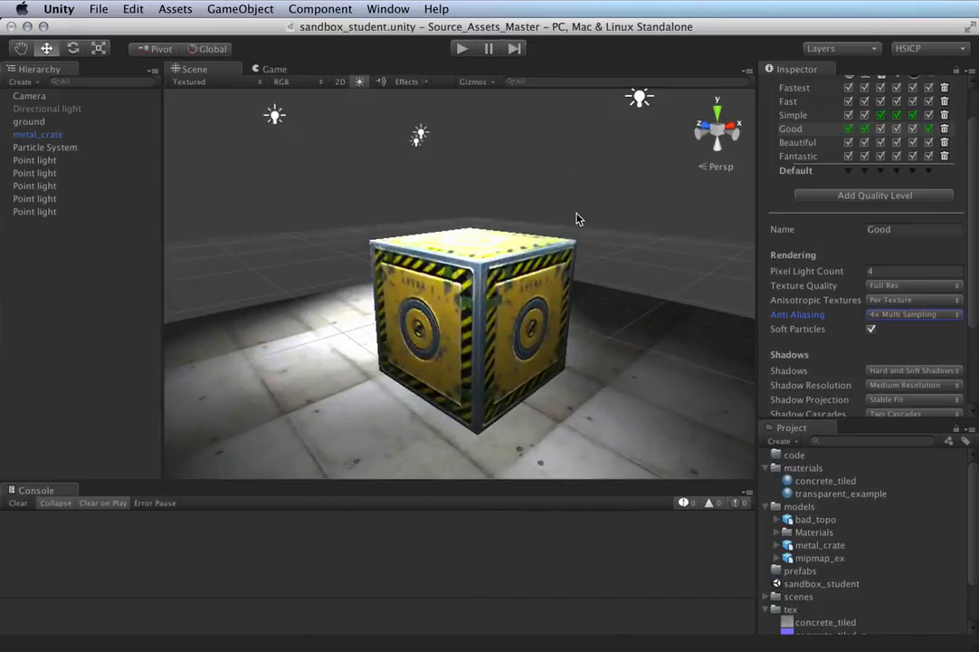
scroll(579, 219, down, 4)
scroll(578, 219, up, 1)
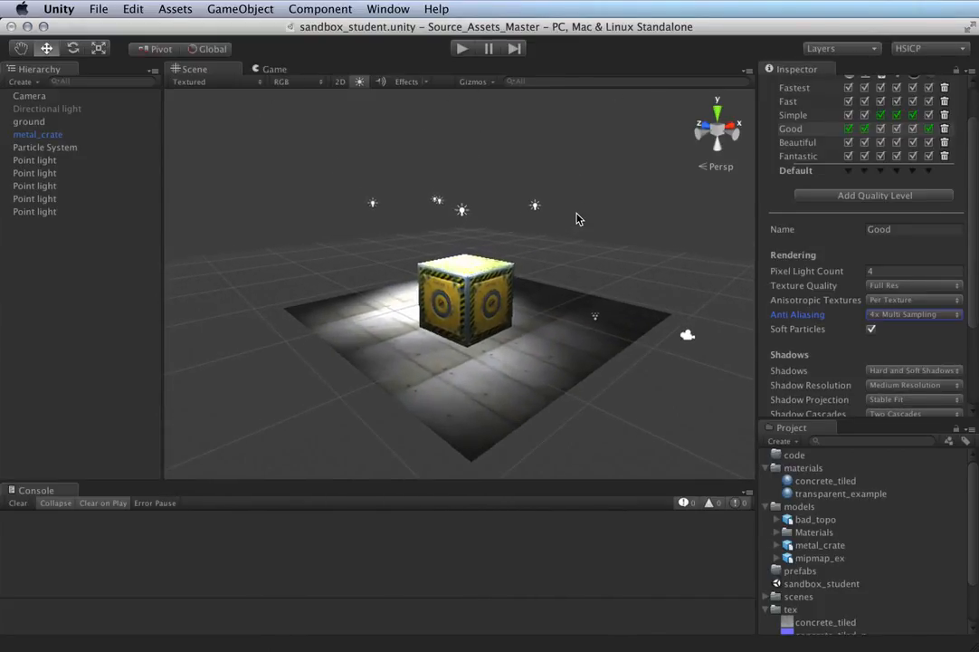
Step: Set the Rendering Path for PC, Mac & Linux Standalone to Forward in the Player settings
click(134, 9)
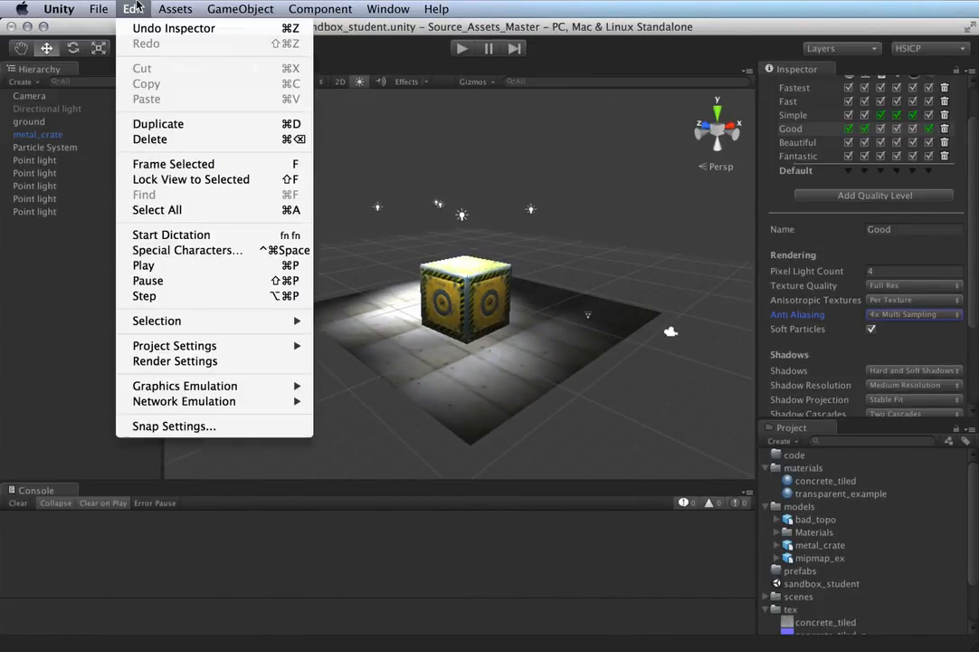
mouse_move(221, 346)
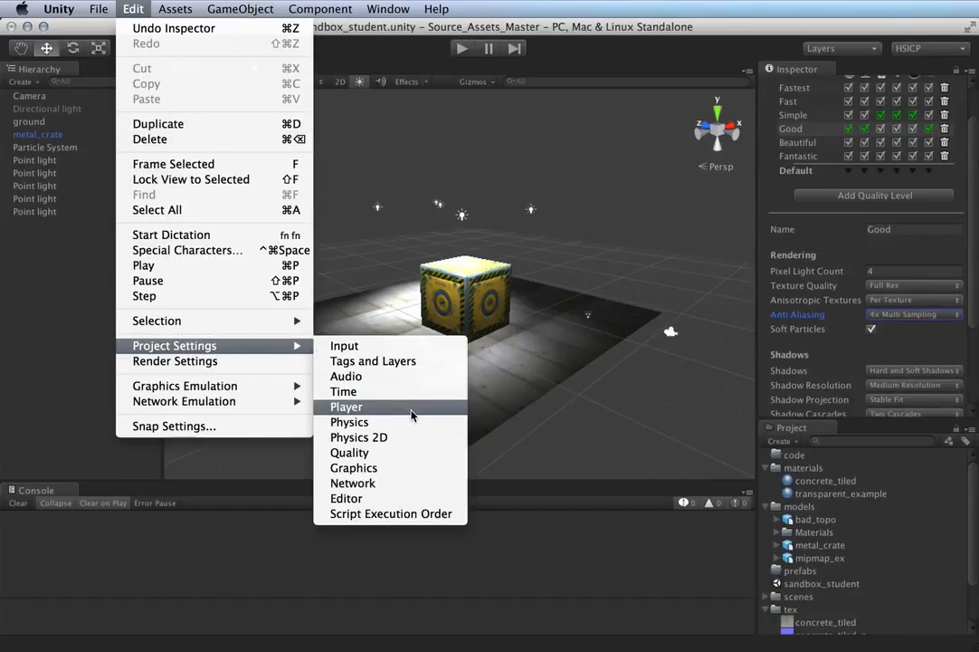
click(353, 406)
scroll(870, 354, down, 5)
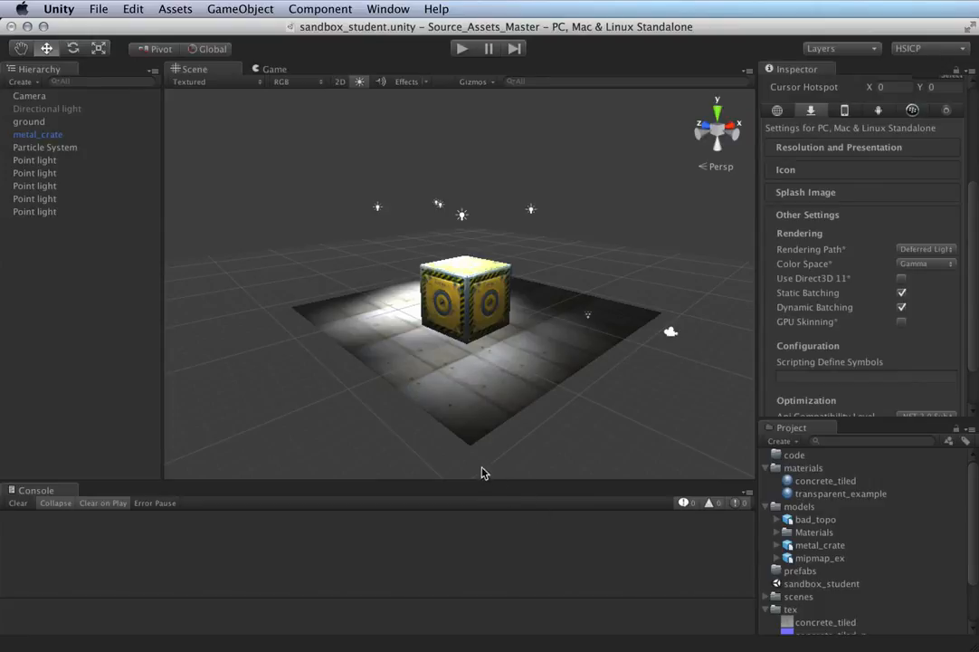
click(927, 250)
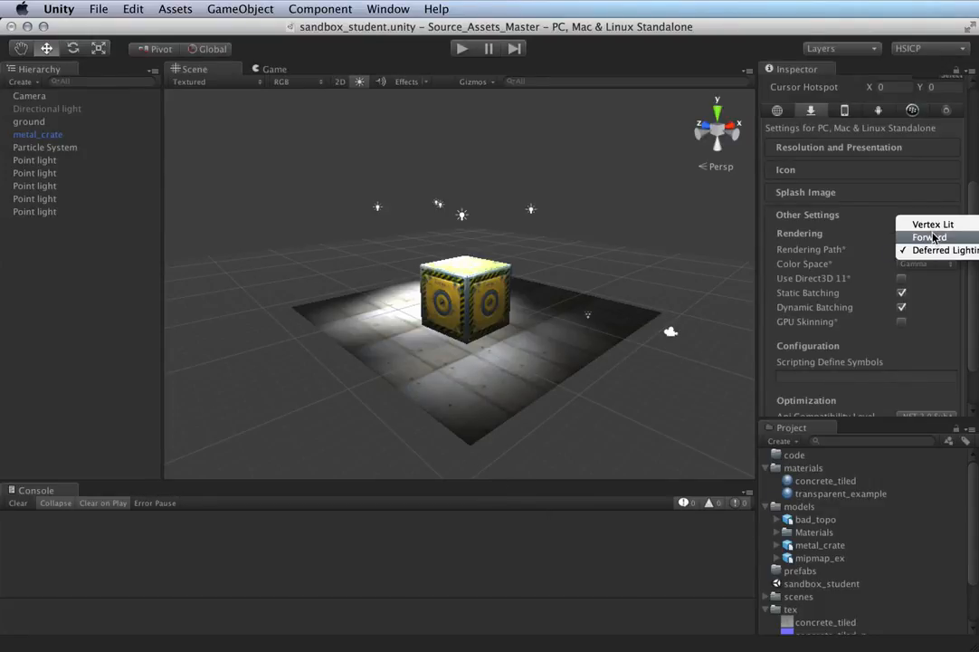
click(932, 237)
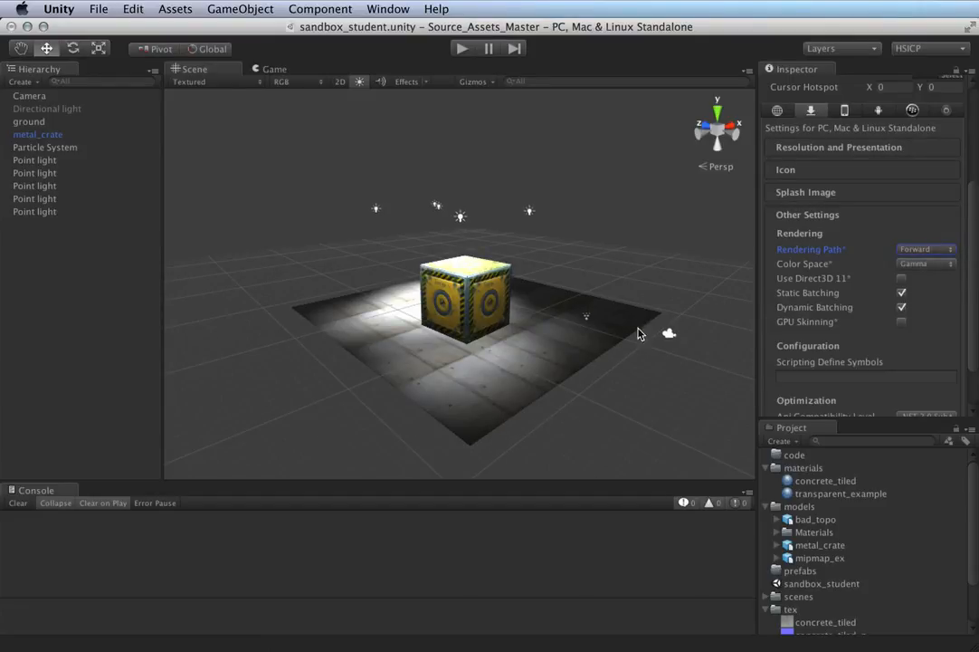
Step: Switch the Rendering Path to Vertex Lit and back to Forward to compare the scene's lighting, and reopen the path choices
click(933, 251)
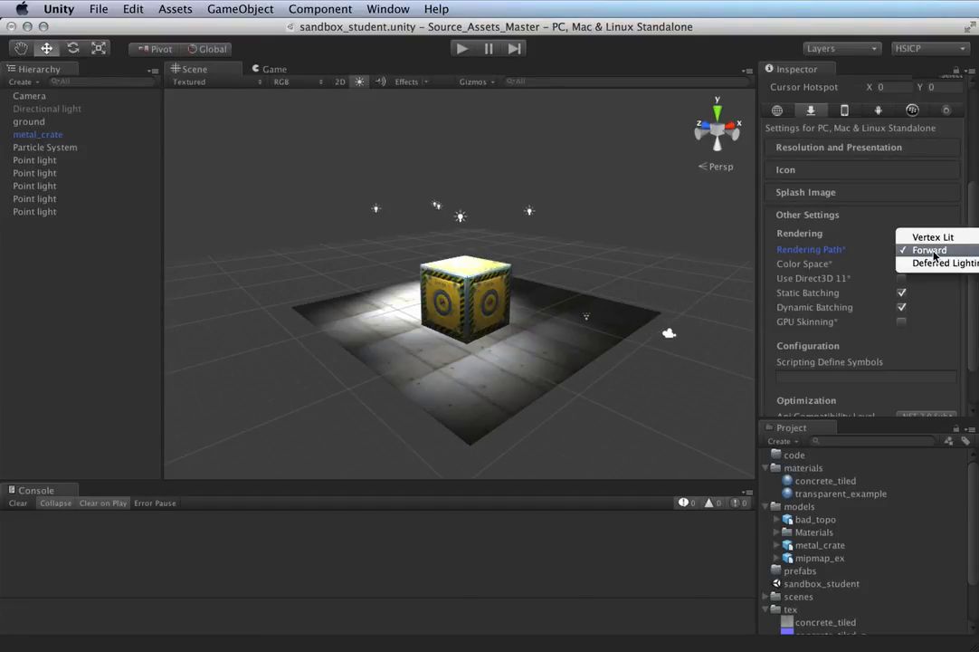
click(933, 238)
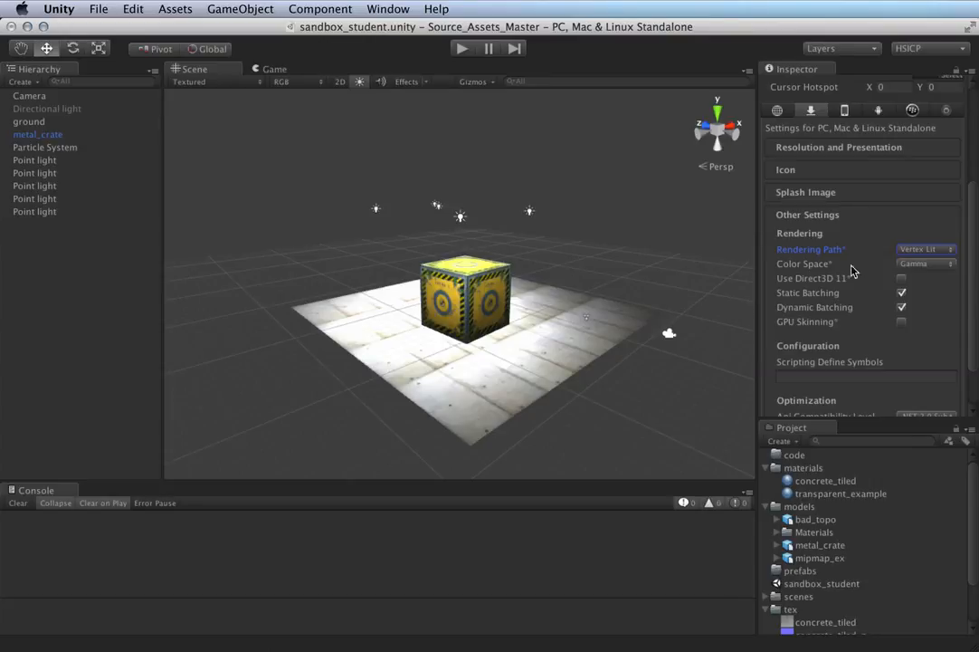
click(918, 250)
click(919, 263)
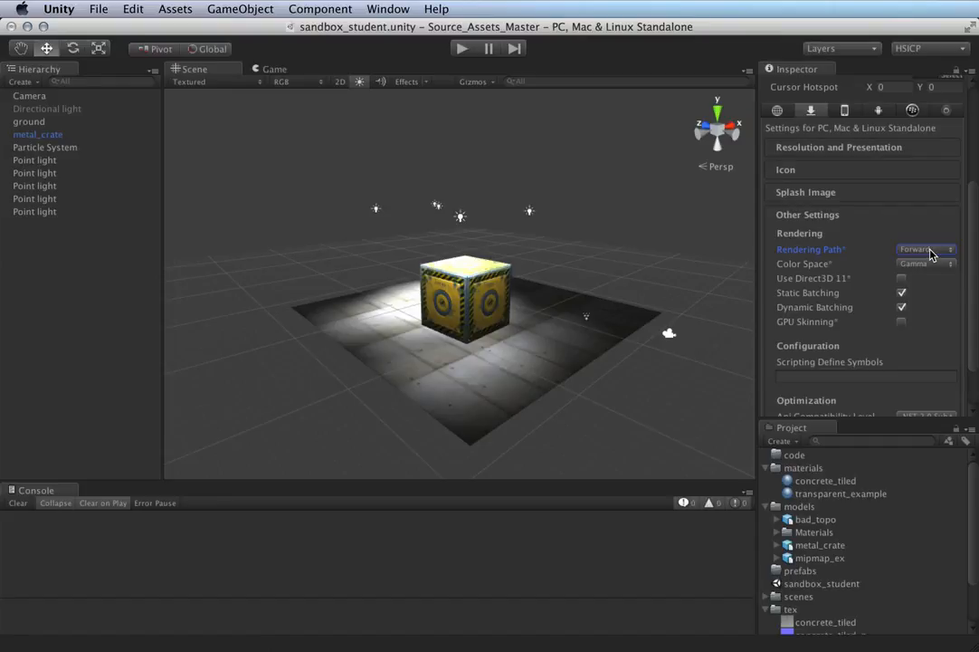
click(932, 251)
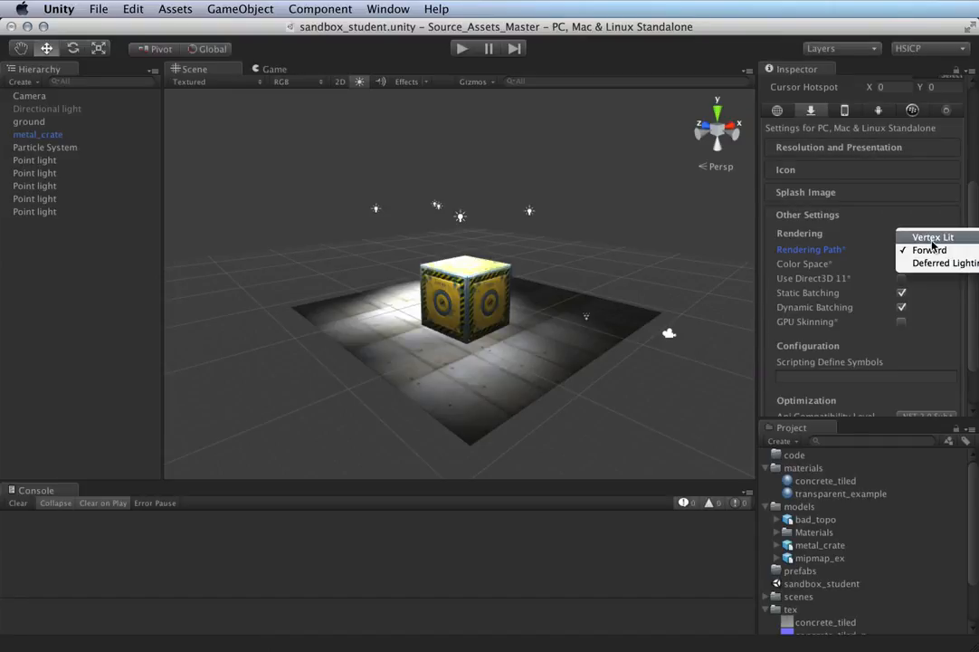